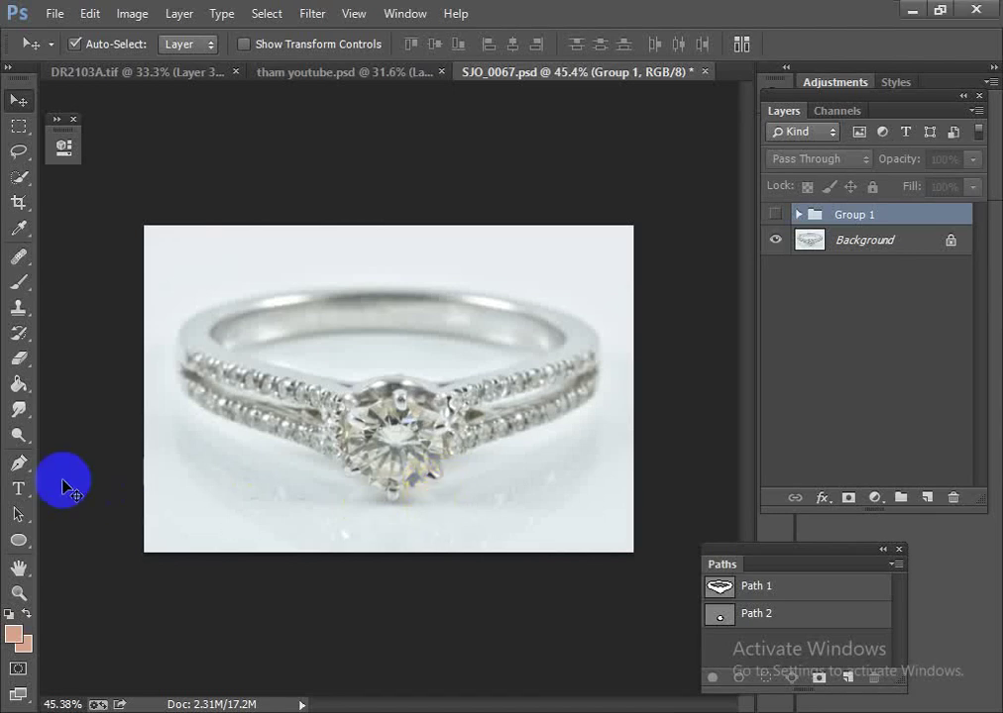
Select the Brush tool, zoom in on the centre stone, and show the retouched Group 1
left_click(20, 360)
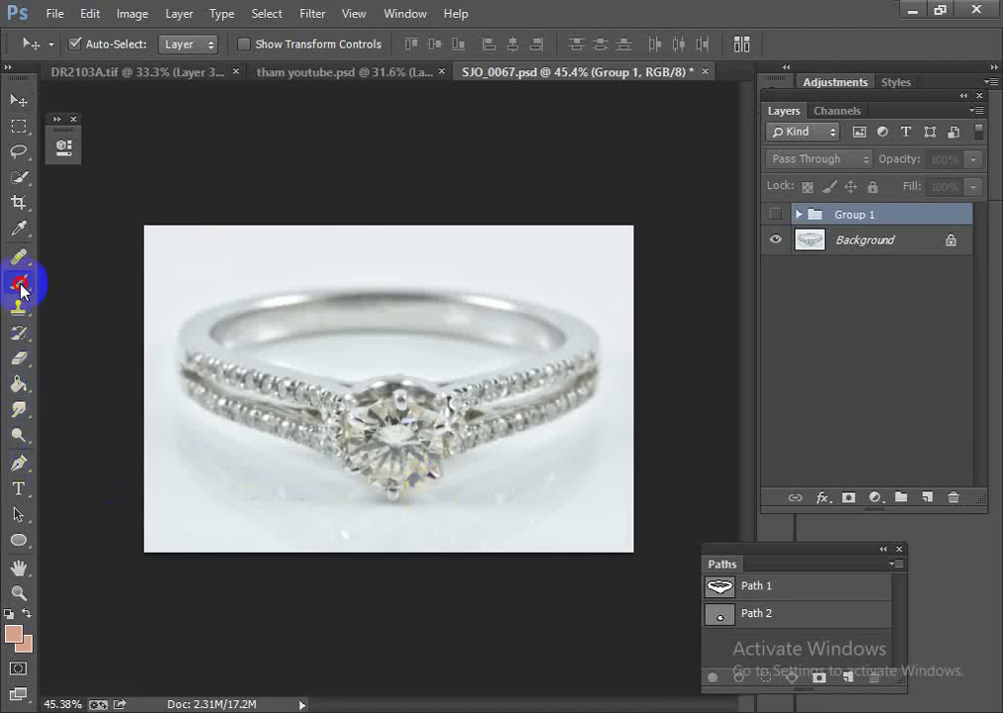
left_click(20, 284)
mouse_move(470, 512)
left_mouse_down()
mouse_move(462, 410)
mouse_move(358, 354)
mouse_move(448, 418)
mouse_move(414, 363)
mouse_move(355, 320)
mouse_move(425, 364)
left_mouse_up()
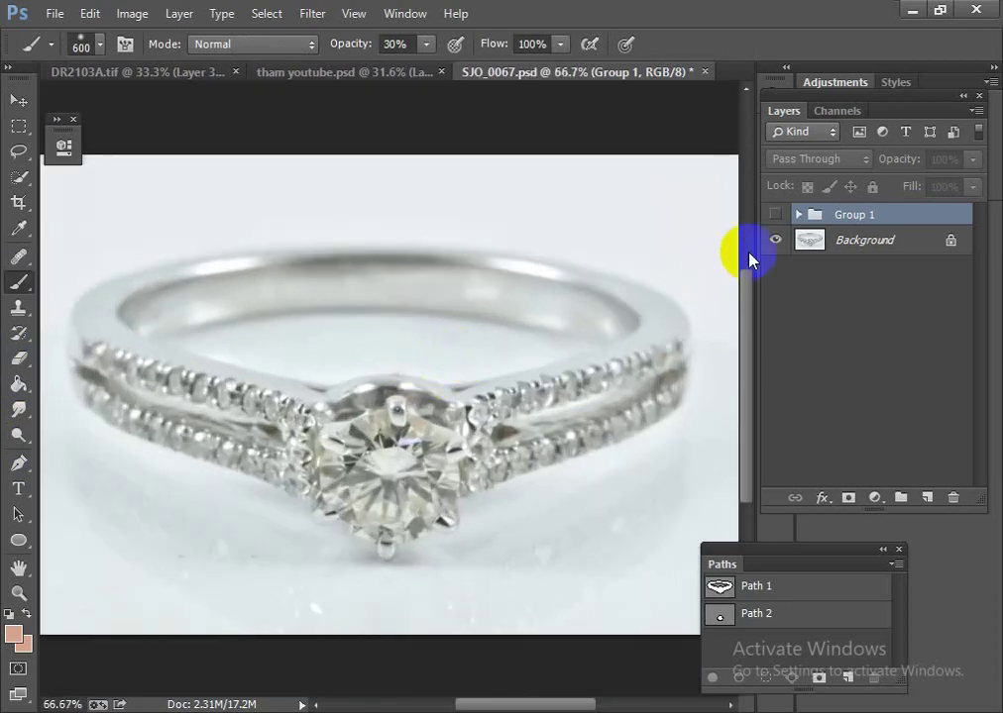
left_click(776, 215)
mouse_move(711, 277)
left_mouse_down()
mouse_move(492, 358)
mouse_move(493, 385)
left_mouse_up()
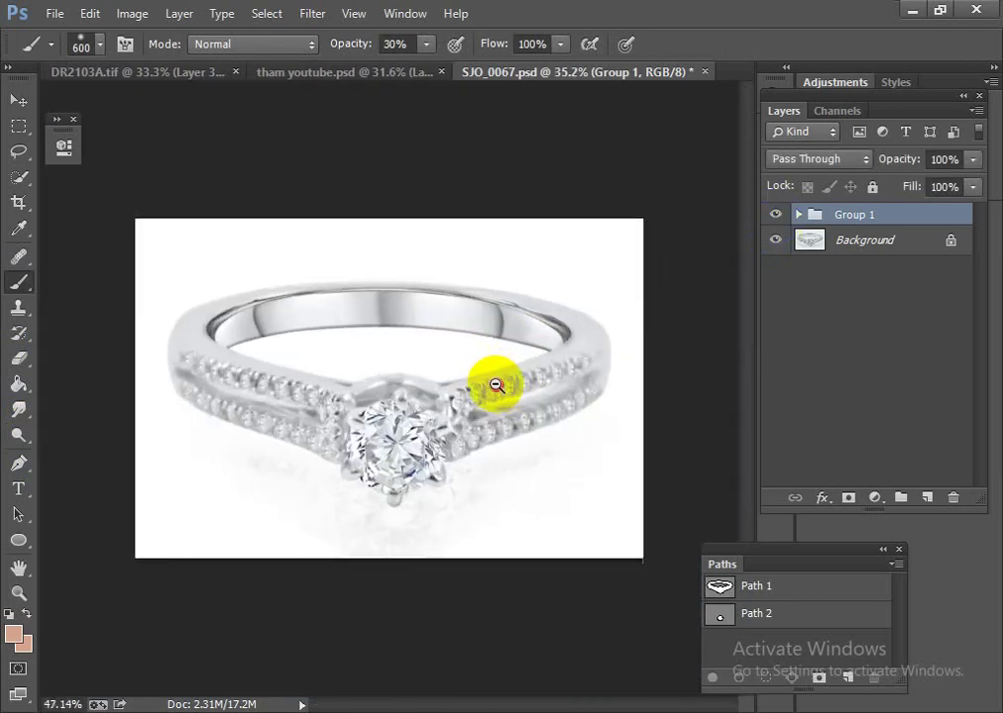
Toggle Group 1 on and off to compare retouch and original, leaving it visible and expanded
left_click(777, 215)
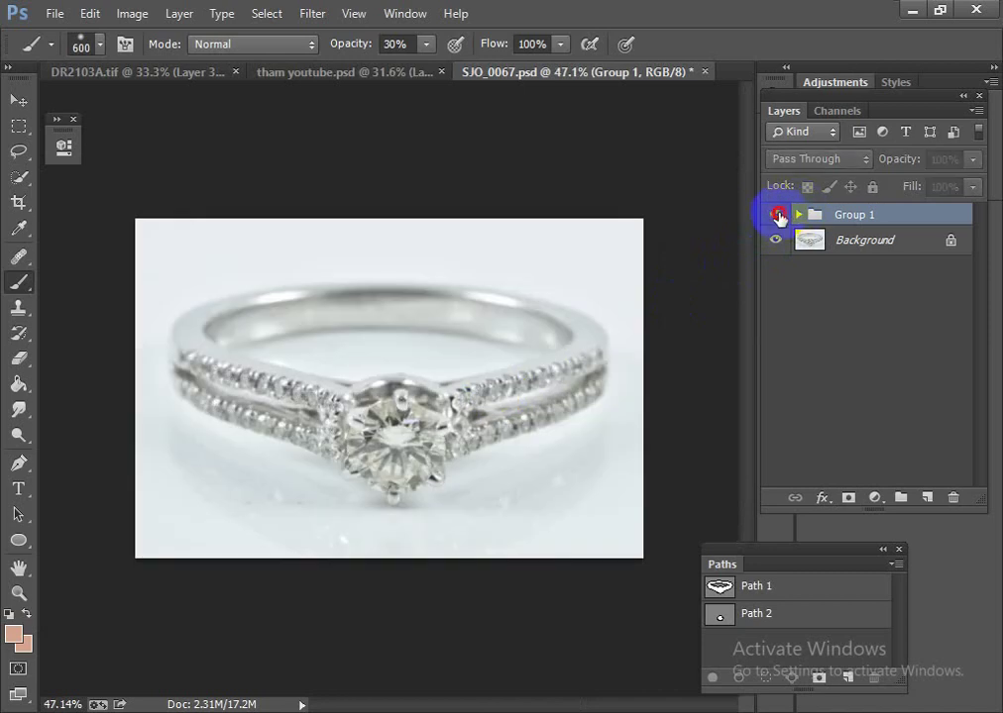
left_click(777, 215)
left_click(777, 215)
left_click(777, 215)
left_click(777, 215)
left_click(776, 215)
left_click(777, 215)
left_click(776, 215)
left_click(777, 215)
left_click(777, 215)
left_click(777, 215)
left_click(776, 215)
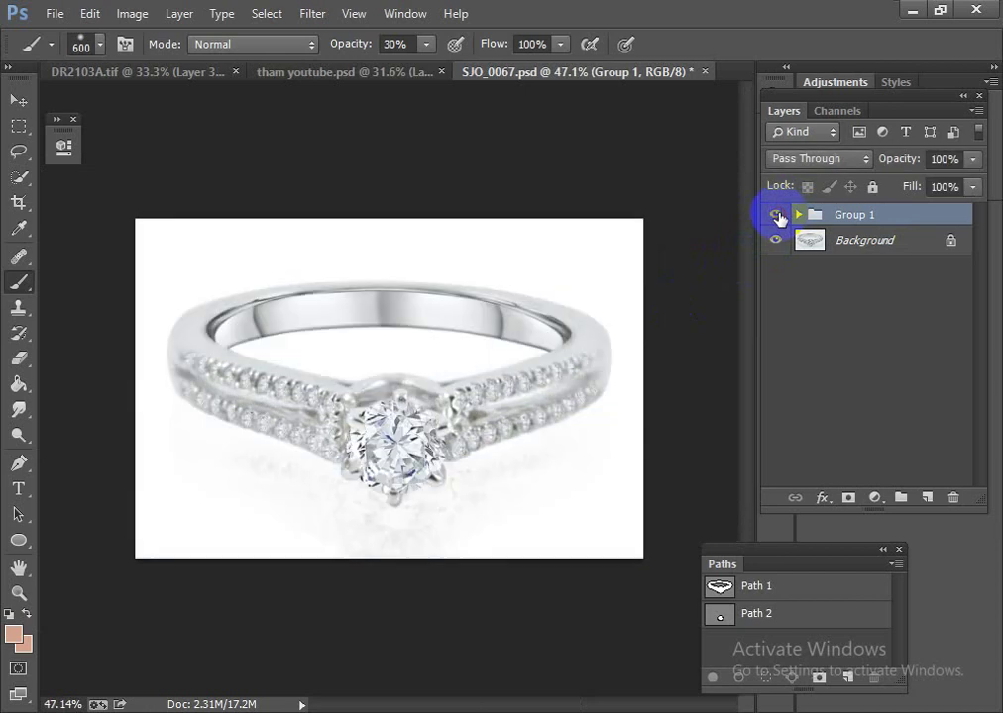
left_click(798, 215)
mouse_move(452, 468)
left_mouse_down()
mouse_move(409, 407)
mouse_move(577, 370)
left_mouse_up()
left_click(776, 243)
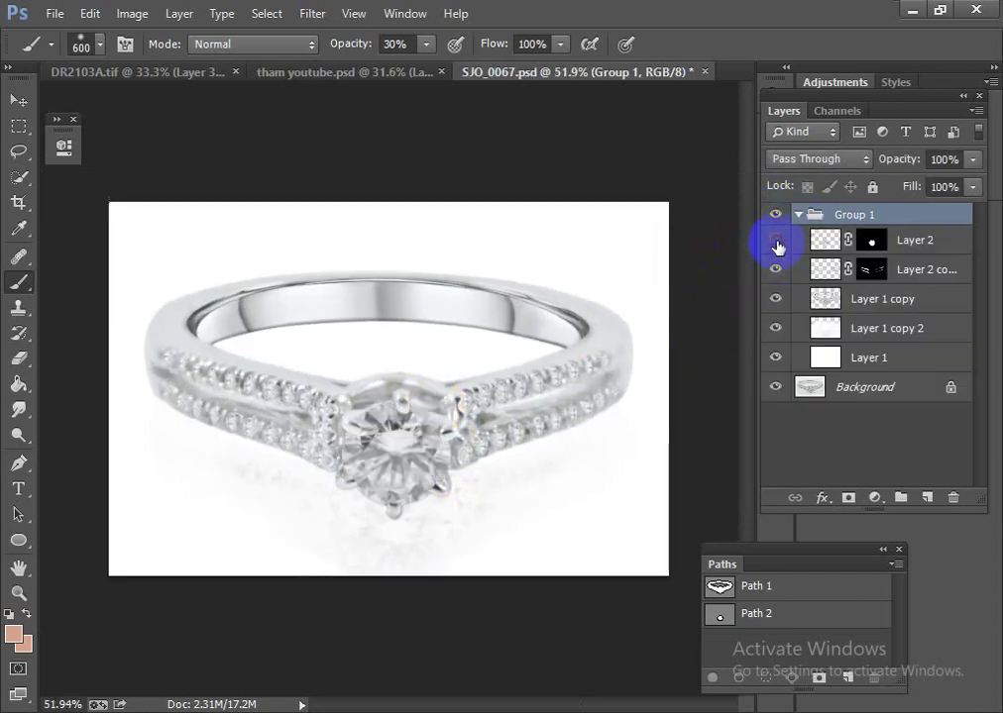
left_click(777, 242)
left_click(776, 243)
left_click(777, 243)
left_click(777, 243)
left_click(776, 243)
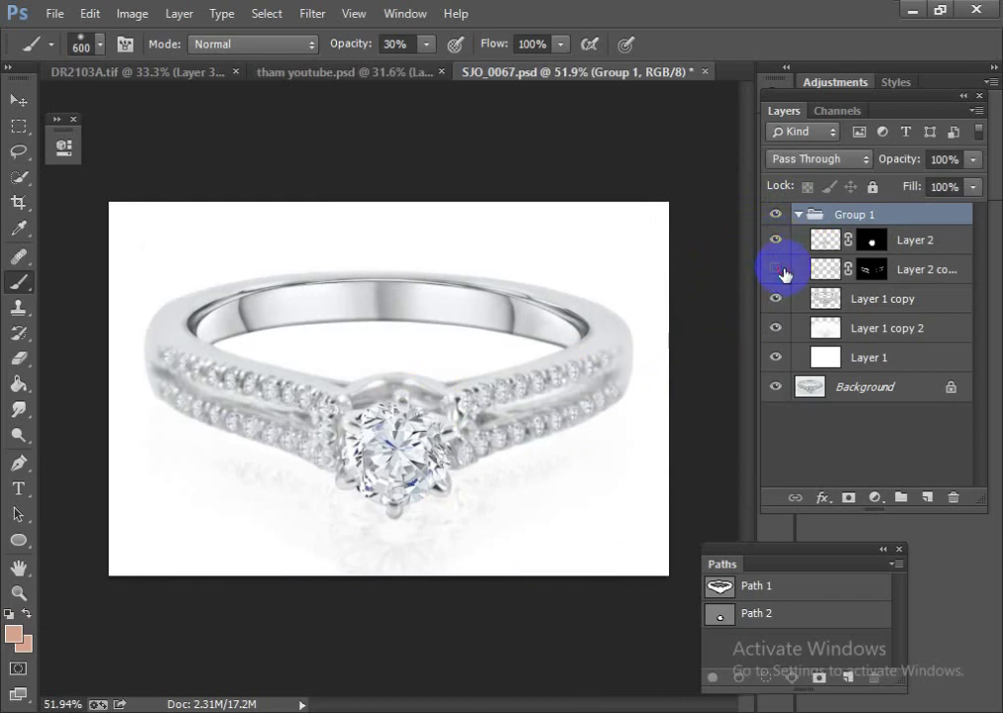
left_click(782, 271)
scroll(573, 386, "down", 2)
scroll(566, 398, "down", 2)
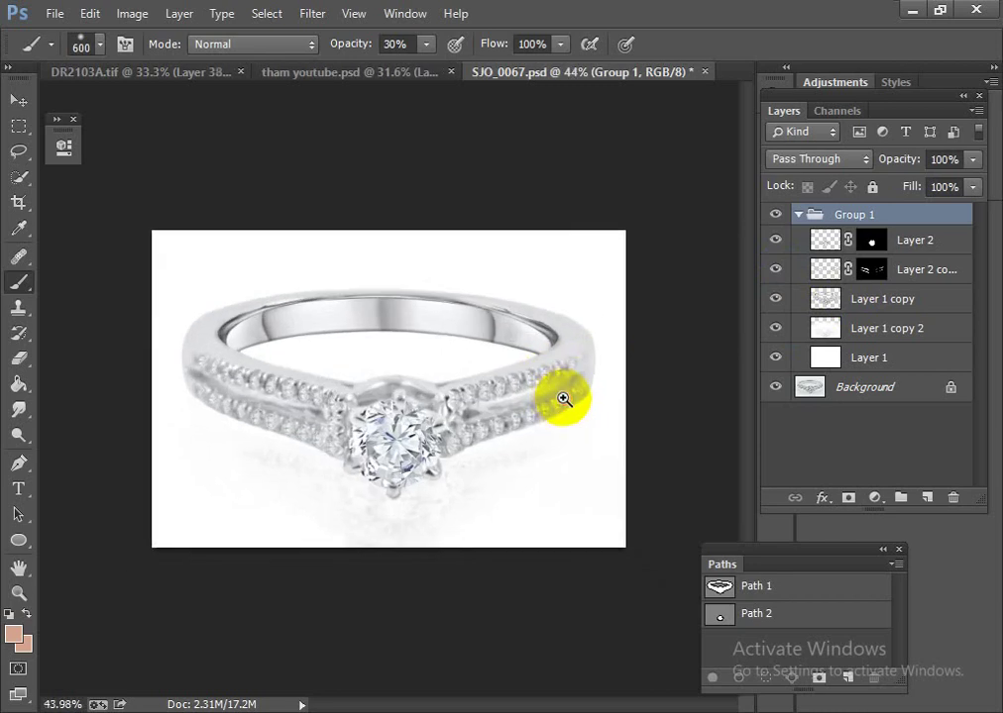
Load Layer 1 copy's ring outline as a selection on a new layer and sample a metal colour from DR2103A.tif
left_click(823, 302)
left_click(824, 302, "ctrl")
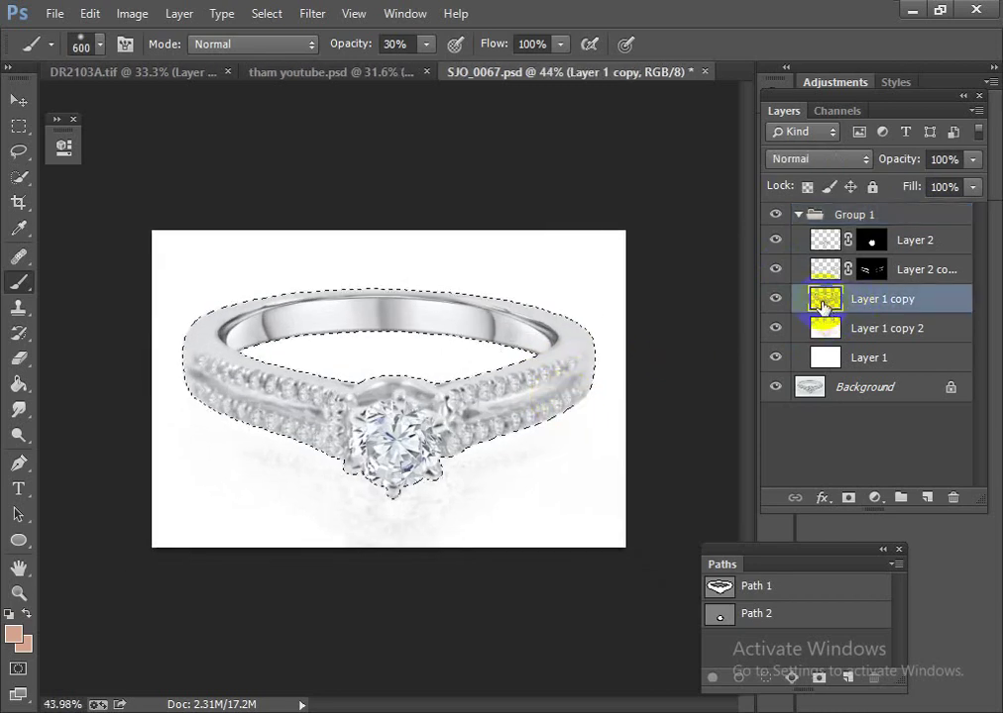
left_click(927, 498)
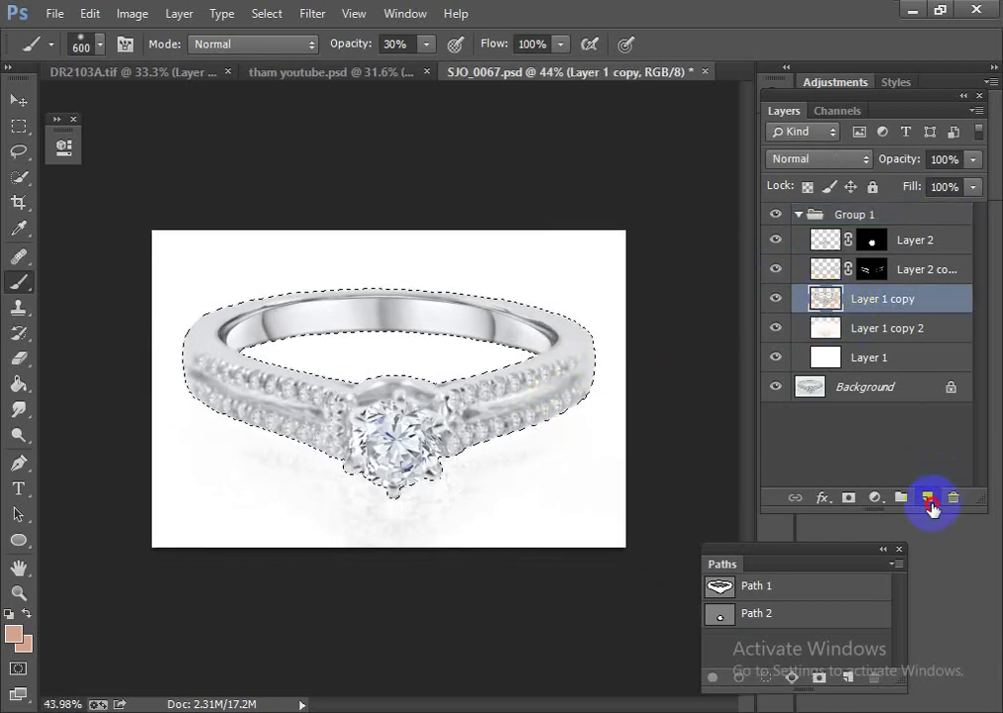
left_click(120, 73)
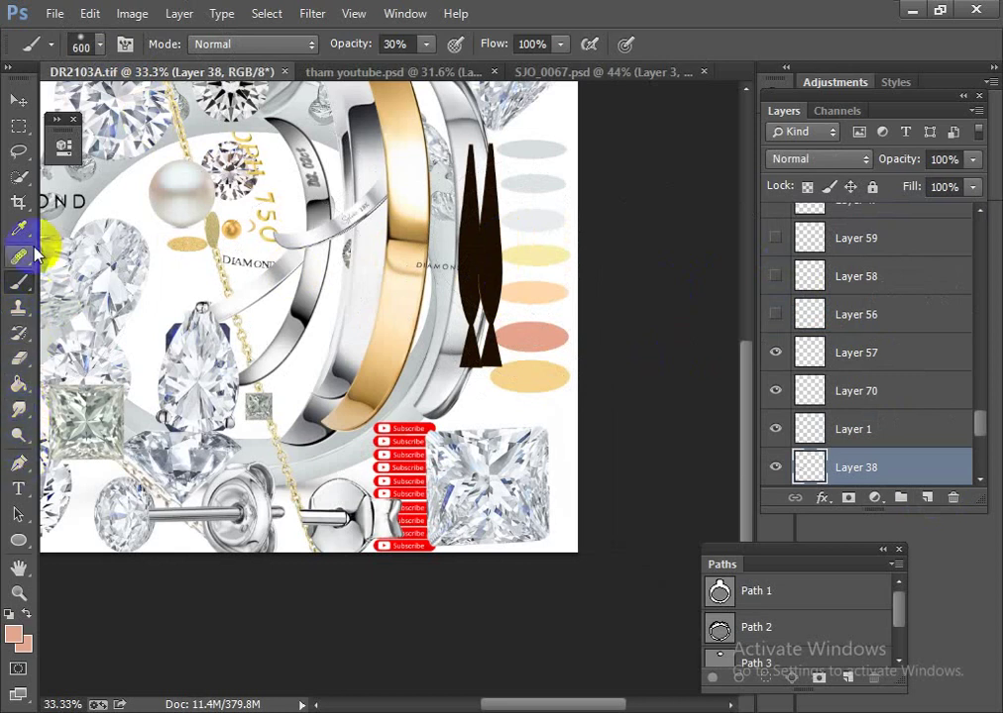
mouse_move(536, 224)
left_mouse_down()
mouse_move(528, 313)
mouse_move(534, 173)
mouse_move(540, 213)
left_mouse_up()
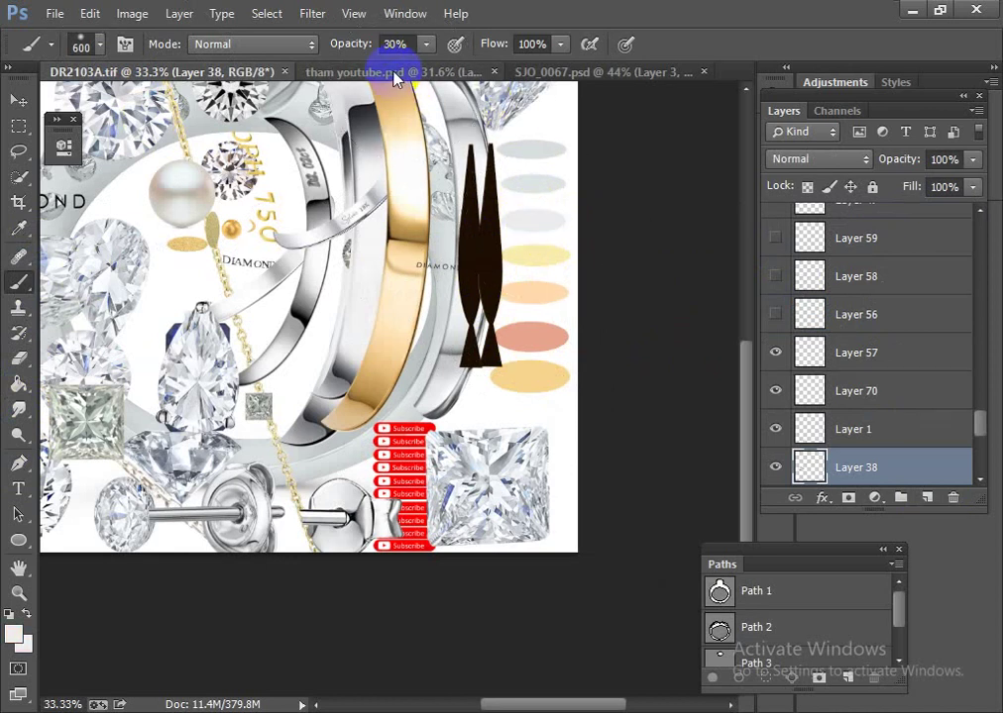
Fill the ring selection on Layer 3, try Color blend mode, then discard that trial layer
left_click(584, 71)
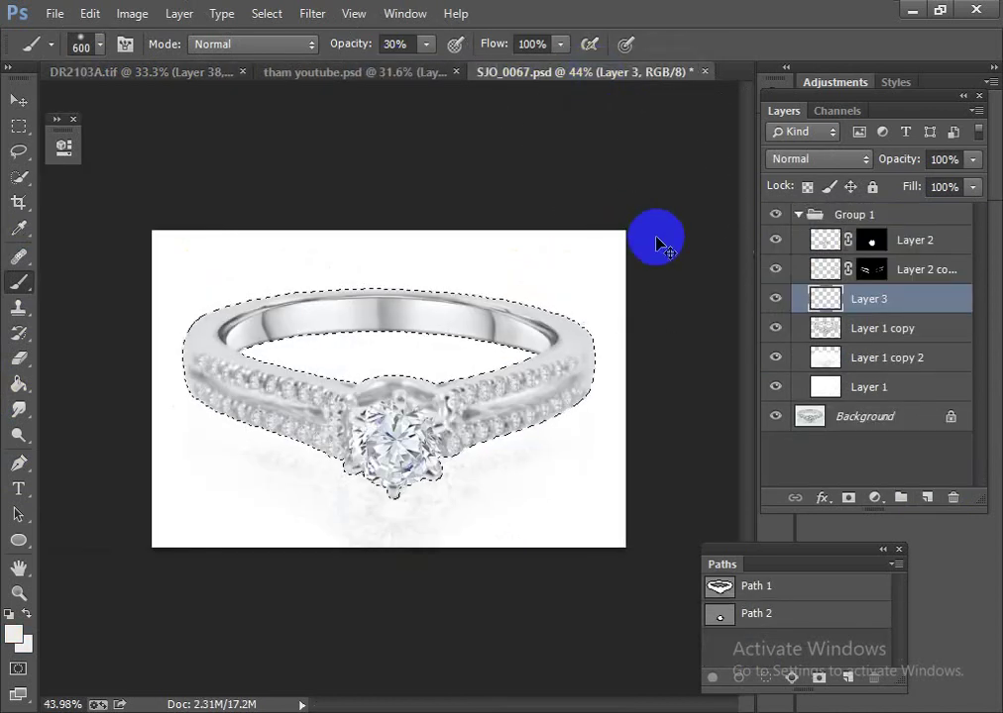
key("alt+BackSpace")
left_click(837, 159)
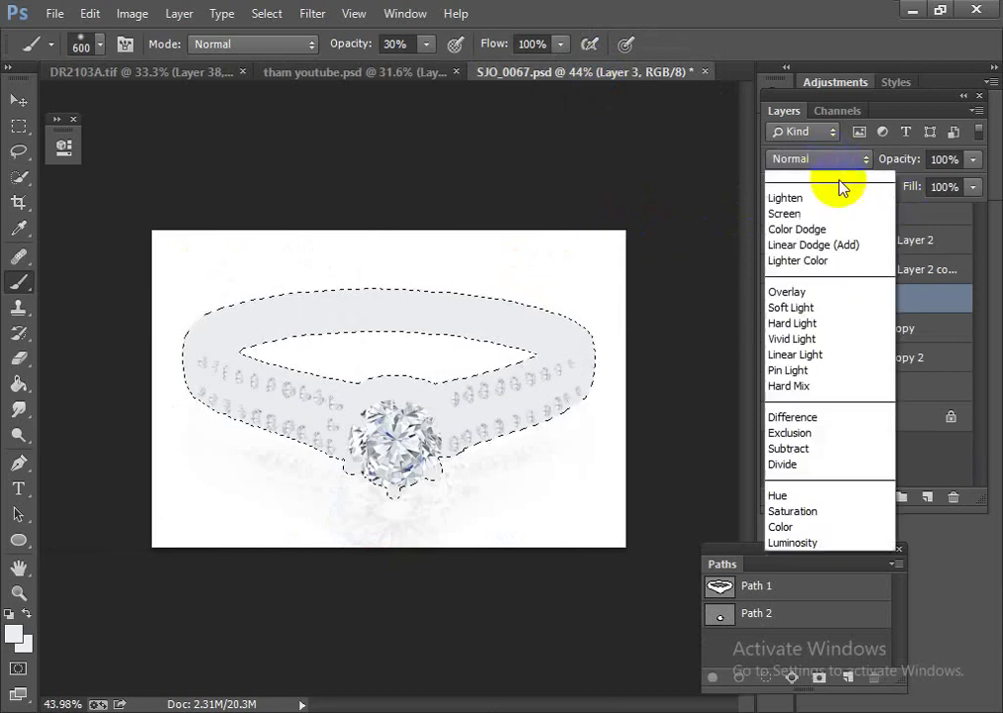
left_click(793, 650)
scroll(516, 425, "up", 2)
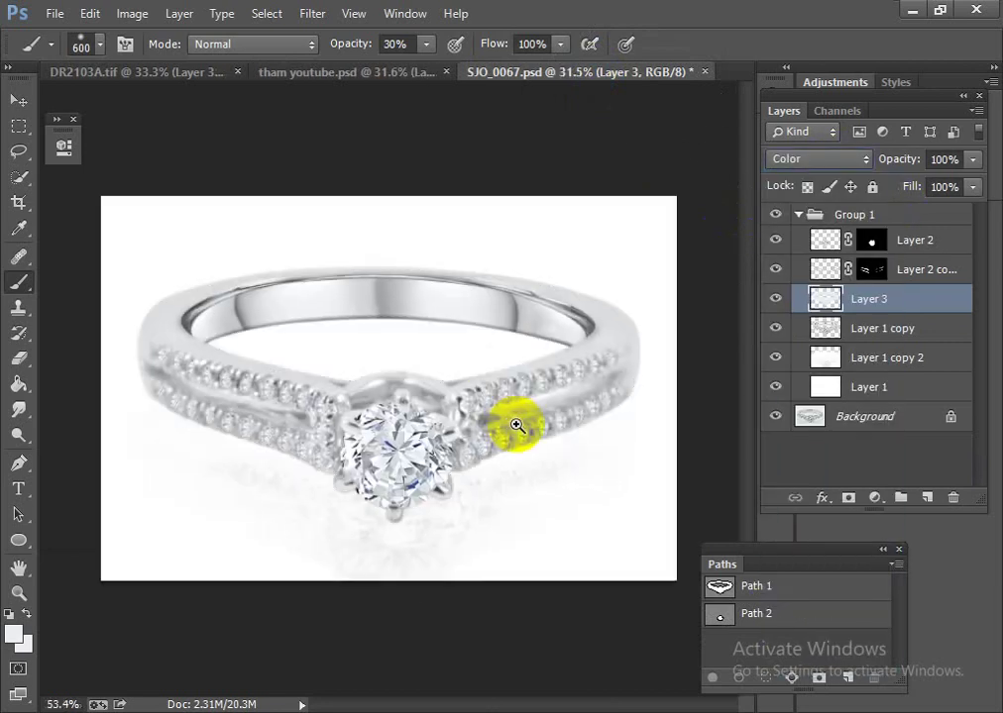
scroll(516, 425, "up", 1)
key("ctrl+alt+z")
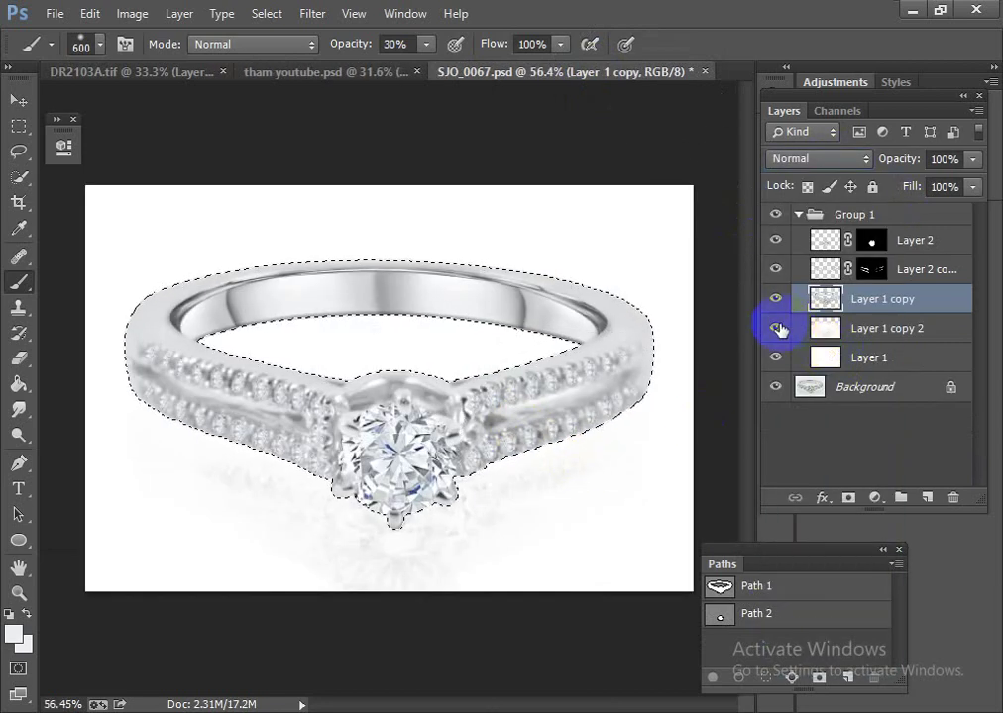
Toggle Layer 1 copy's visibility to compare the cleaned ring with the layer beneath
left_click(776, 298)
left_click(775, 298)
scroll(446, 436, "down", 3)
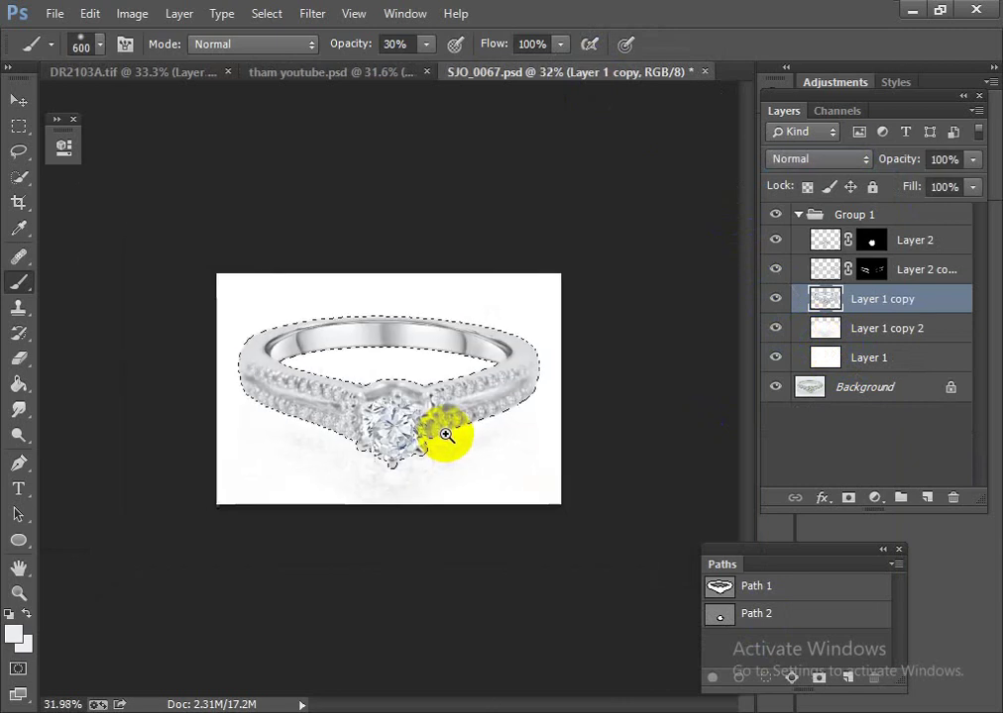
scroll(446, 436, "up", 2)
scroll(515, 446, "down", 1)
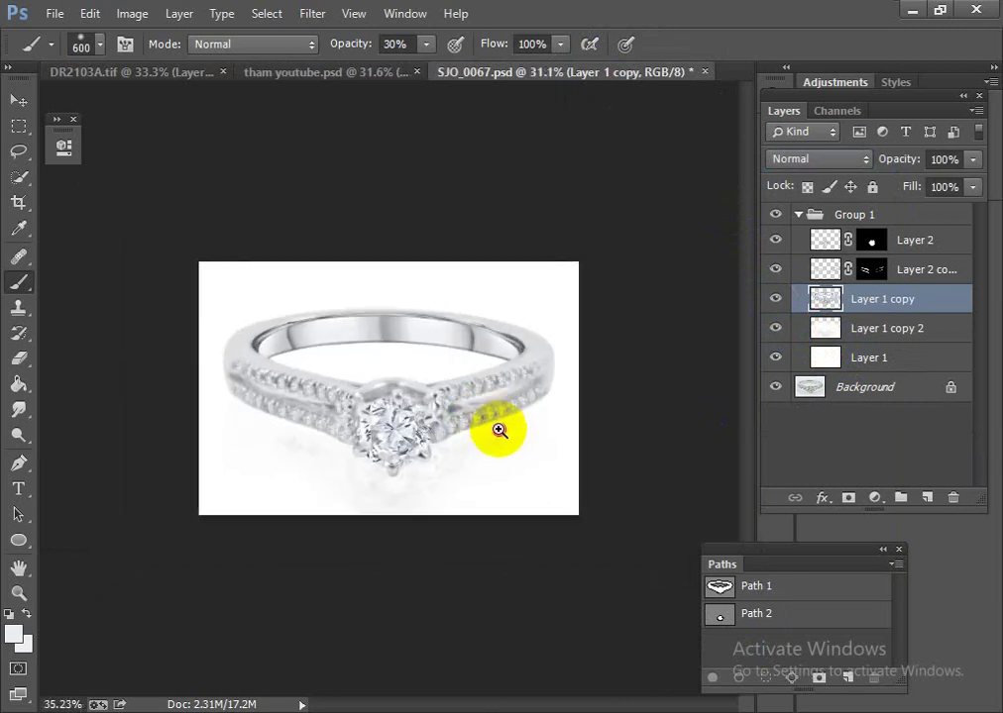
scroll(491, 396, "up", 1)
scroll(506, 386, "up", 4)
scroll(531, 400, "down", 1)
scroll(540, 414, "up", 1)
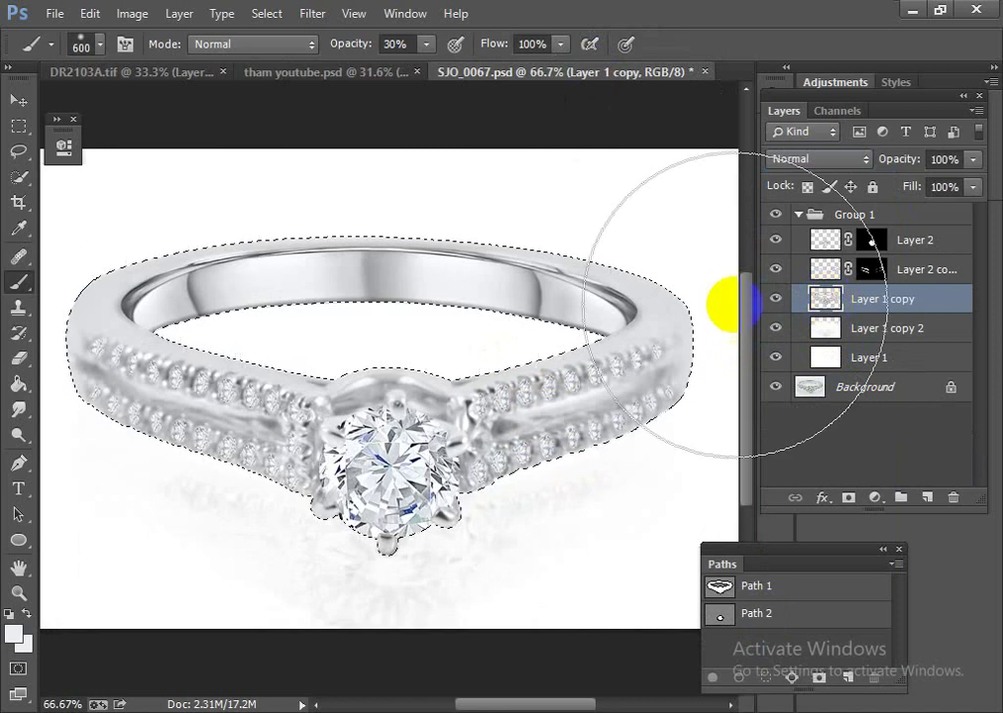
Apply Sharpen More to the ring on Layer 1 copy and zoom in to check the band
left_click(309, 14)
mouse_move(332, 323)
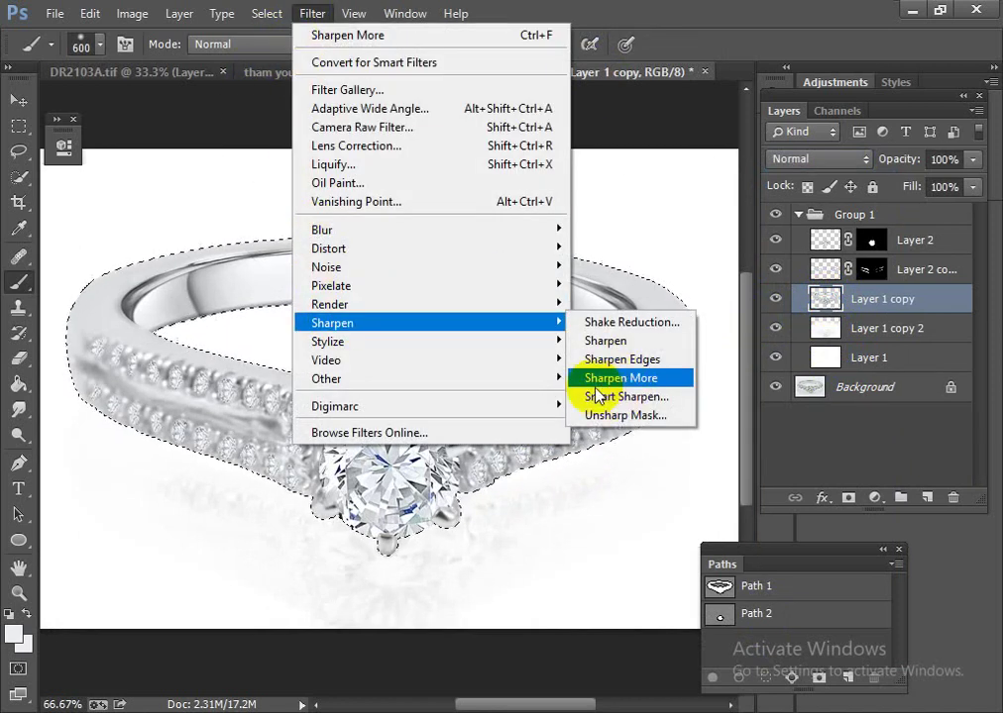
left_click(619, 379)
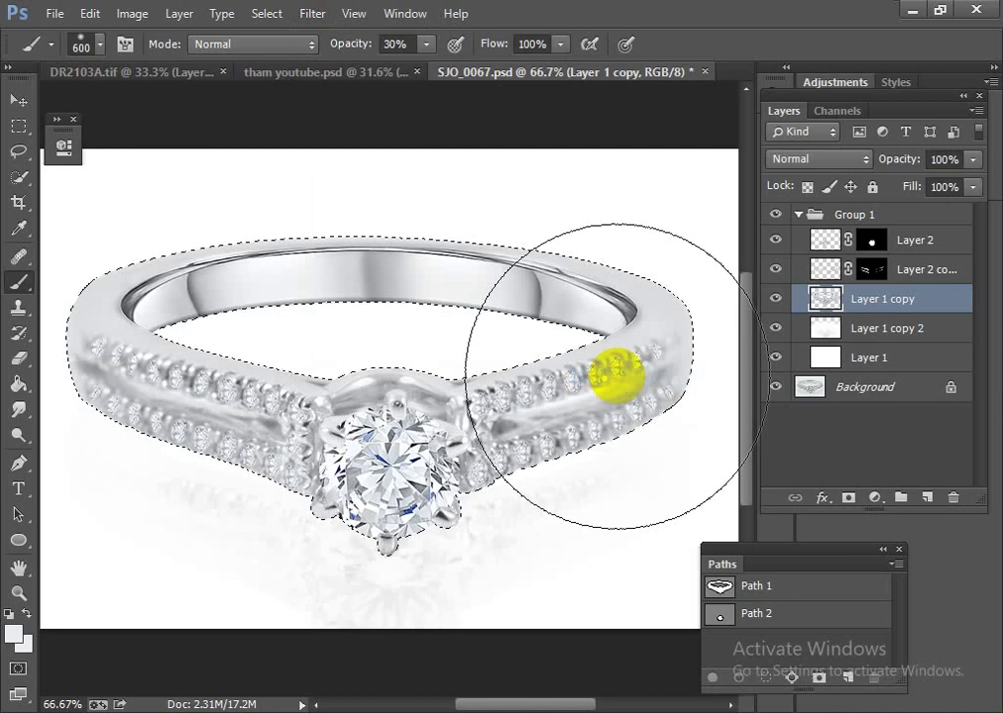
left_click(587, 446, "ctrl")
mouse_move(588, 447)
left_mouse_down()
mouse_move(622, 460)
mouse_move(647, 421)
mouse_move(501, 416)
left_mouse_up()
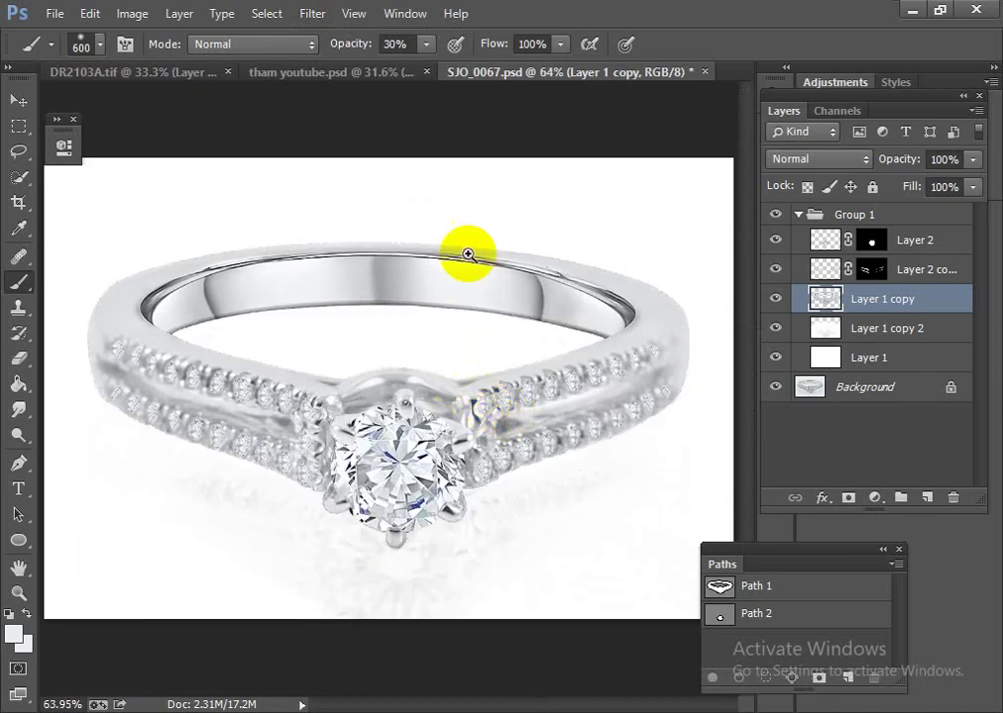
mouse_move(466, 253)
left_mouse_down()
mouse_move(597, 329)
mouse_move(525, 366)
mouse_move(415, 302)
mouse_move(469, 441)
mouse_move(439, 426)
mouse_move(458, 424)
mouse_move(387, 398)
mouse_move(362, 371)
mouse_move(349, 408)
mouse_move(482, 436)
left_mouse_up()
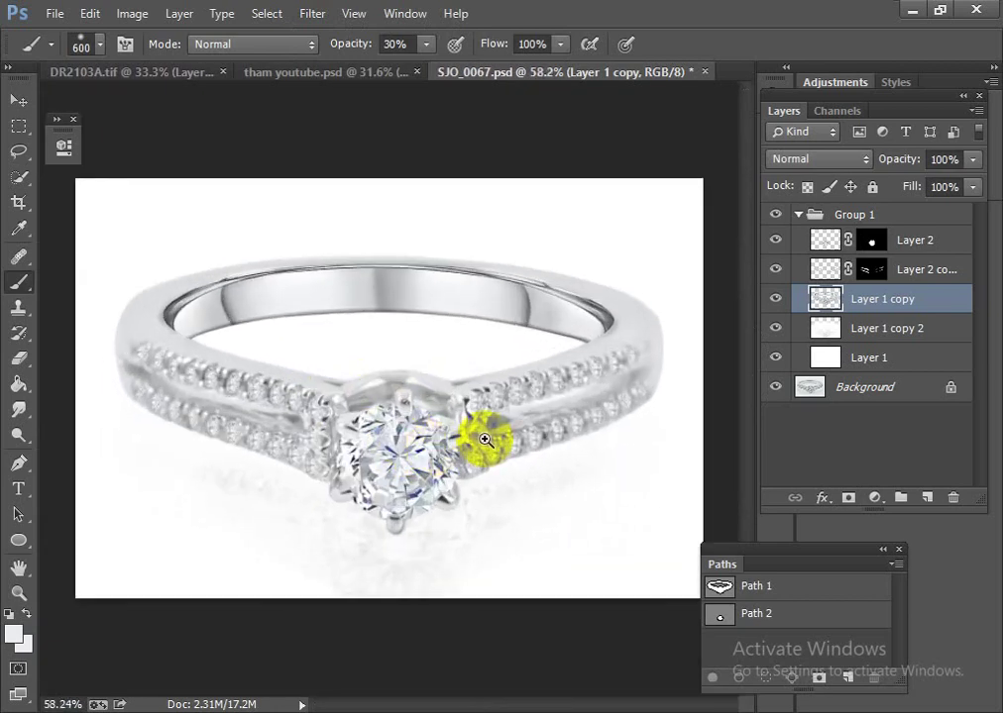
Duplicate the ring layer, load its outline on a new layer, and sample light peach gold from DR2103A.tif
key("ctrl+j")
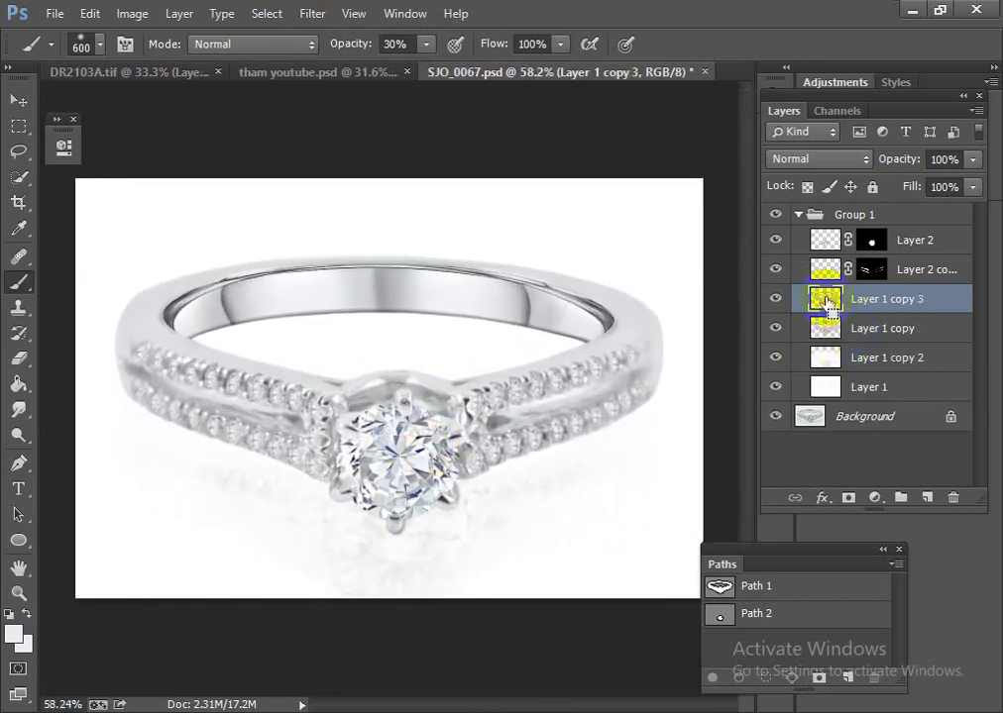
left_click(825, 357, "ctrl")
left_click(928, 498)
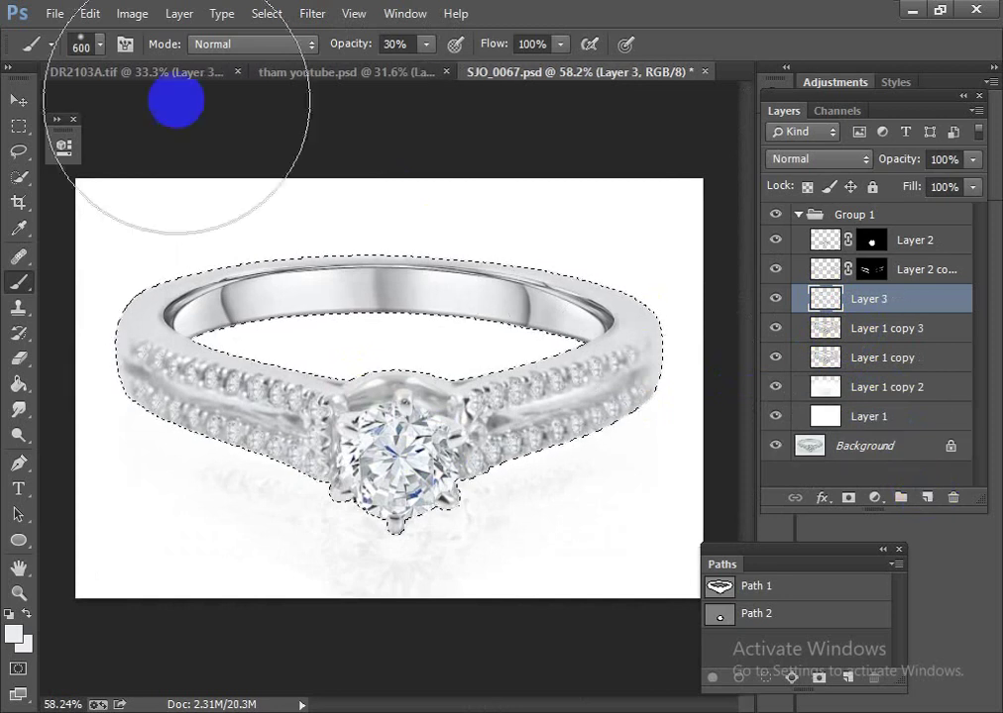
left_click(102, 74)
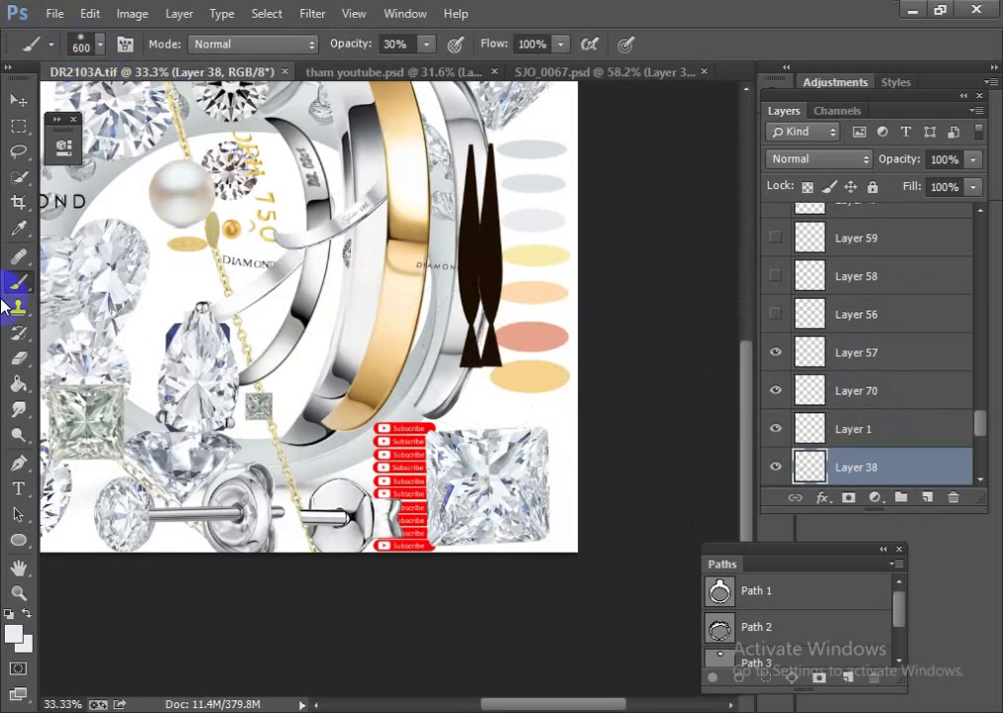
left_click(537, 377, "alt")
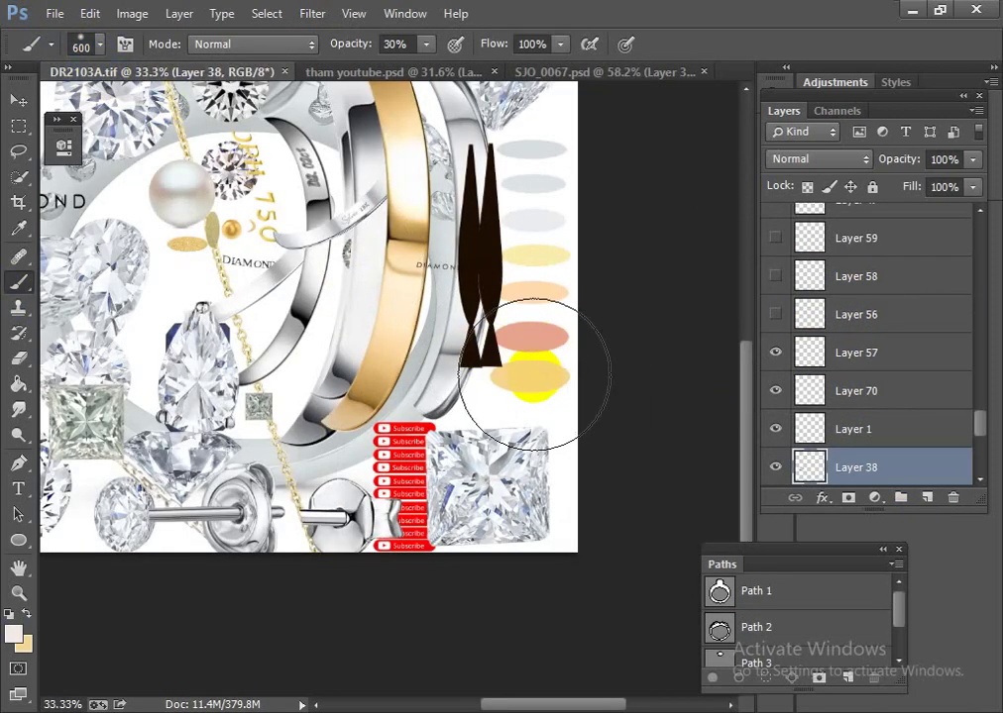
Fill the ring selection with the sampled colour and set the layer to Color blend mode
left_click(565, 72)
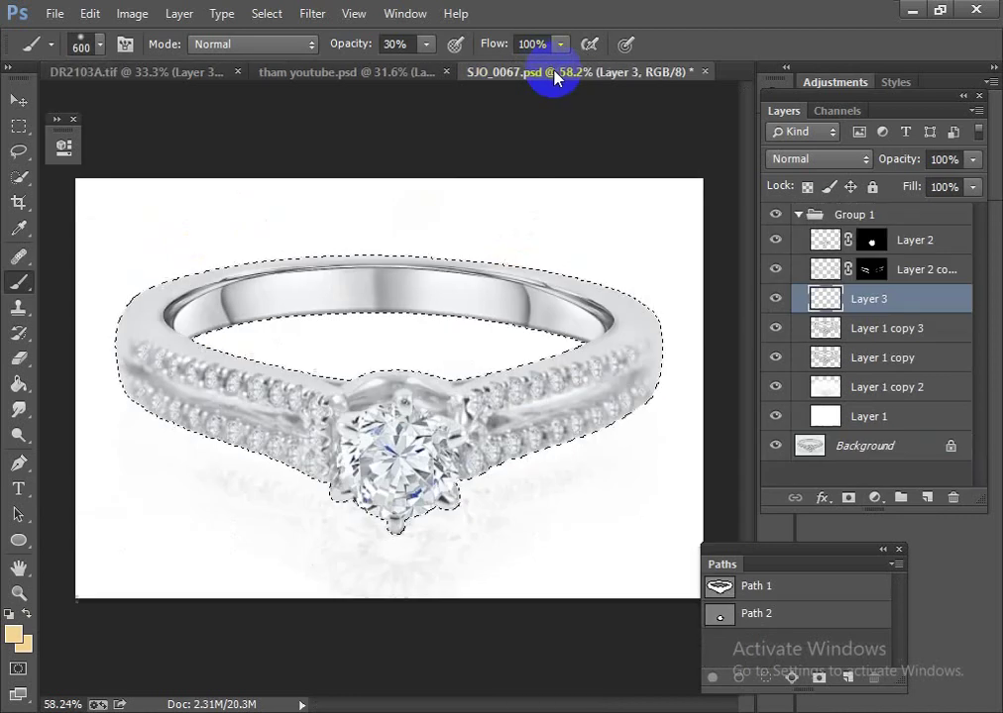
key("alt+BackSpace")
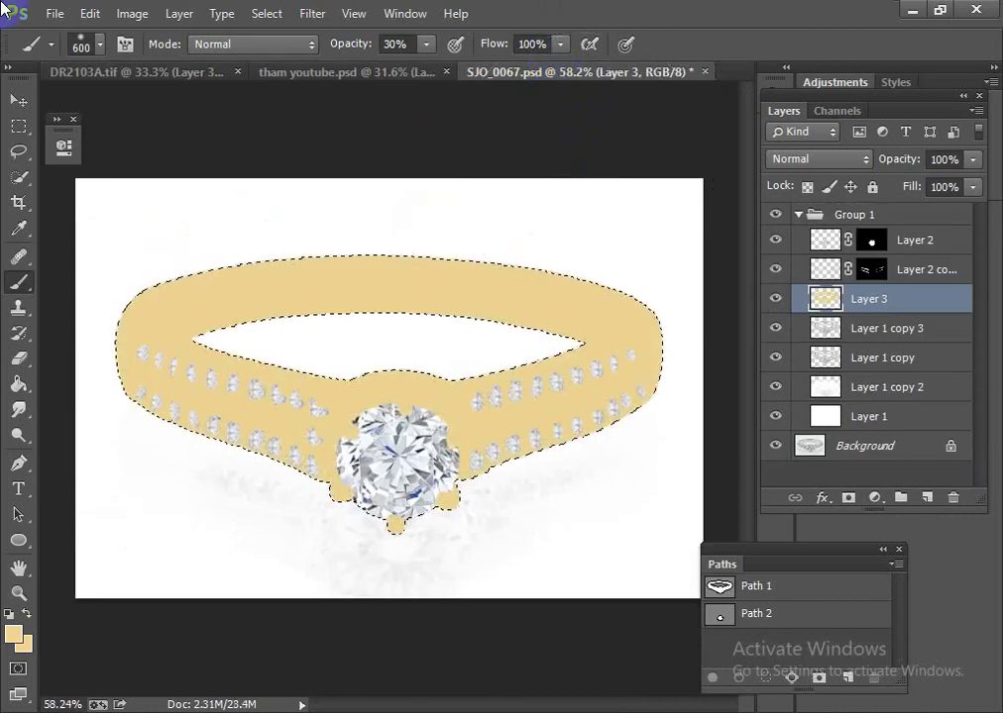
left_click(820, 162)
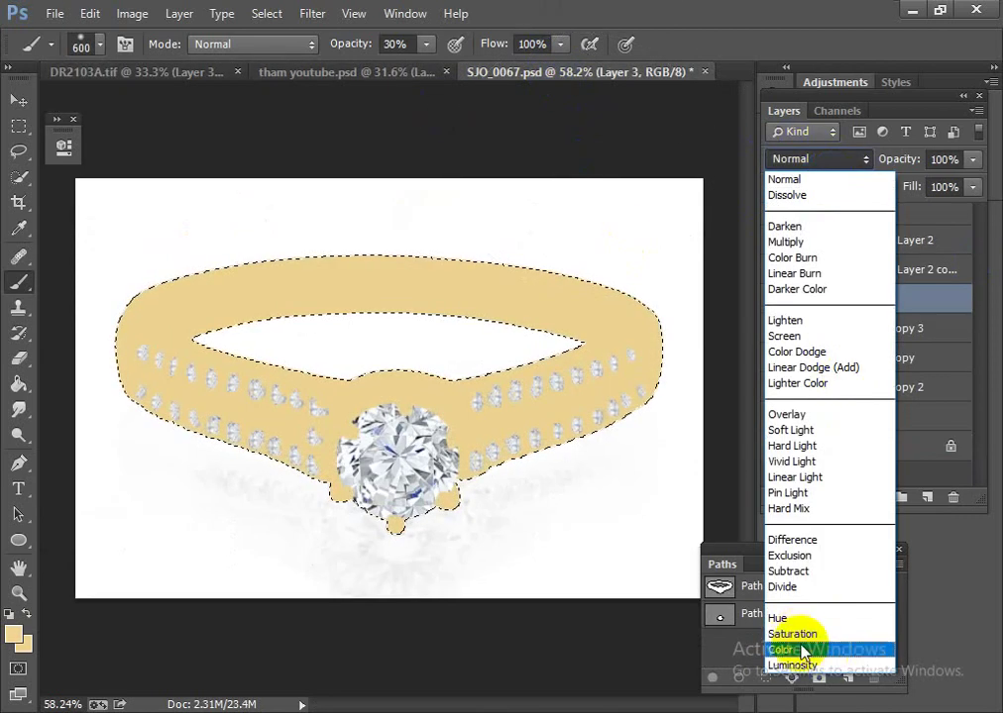
left_click(801, 651)
scroll(430, 352, "down", 5)
scroll(434, 382, "up", 2)
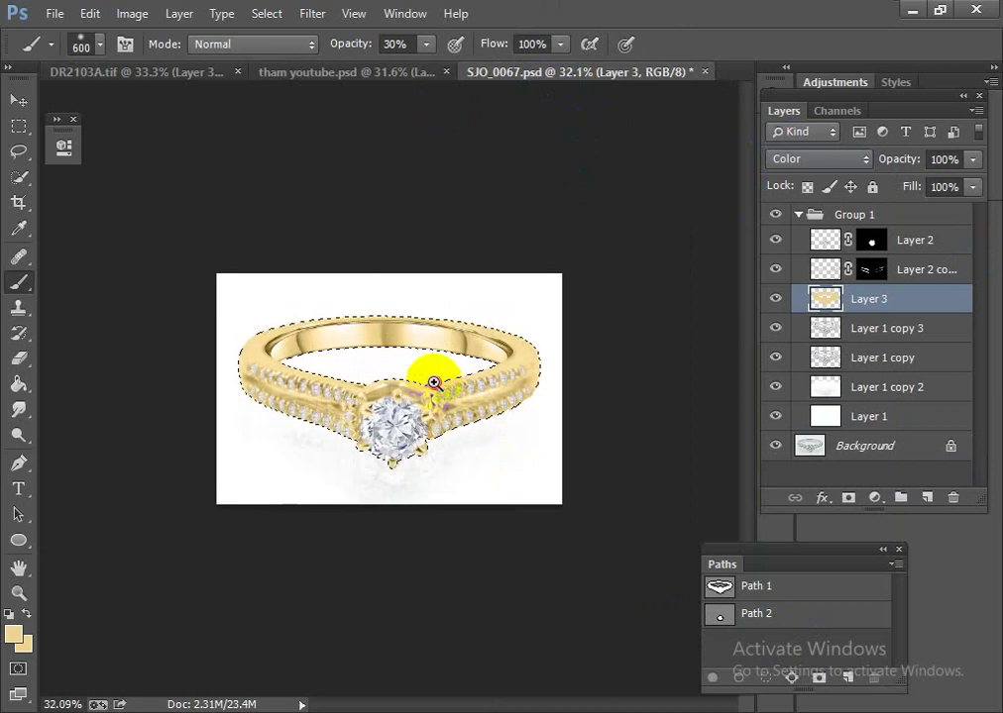
scroll(466, 411, "up", 2)
Deselect and merge the gold colour layer down into Layer 1 copy 3
key("ctrl+d")
scroll(486, 451, "down", 2)
scroll(471, 424, "up", 1)
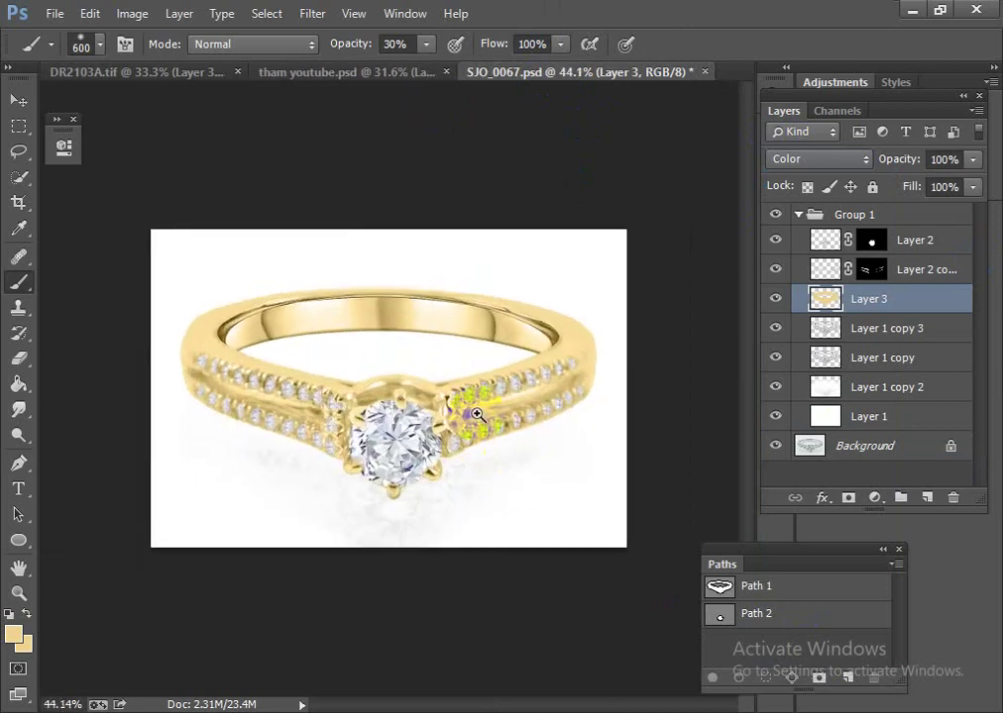
scroll(476, 414, "up", 1)
scroll(487, 416, "up", 1)
key("ctrl+e")
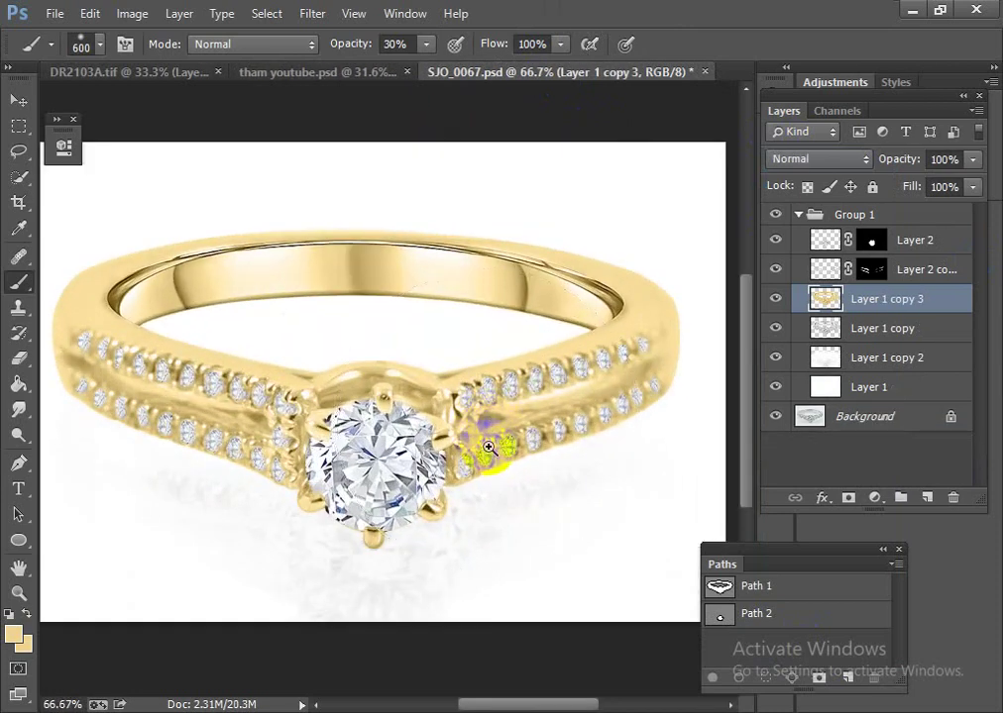
scroll(489, 448, "down", 2)
scroll(459, 409, "up", 1)
Toggle Layer 1 copy 3 to compare gold against silver, then reload the ring outline as a selection
left_click(775, 300)
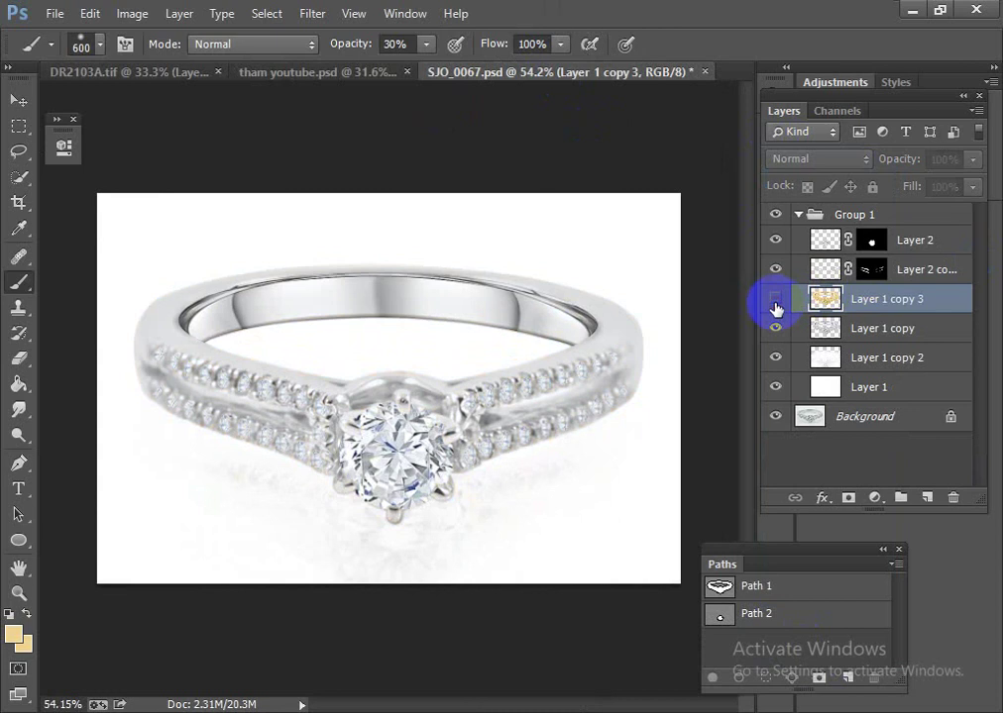
left_click(775, 300)
left_click(775, 300)
left_click(775, 300)
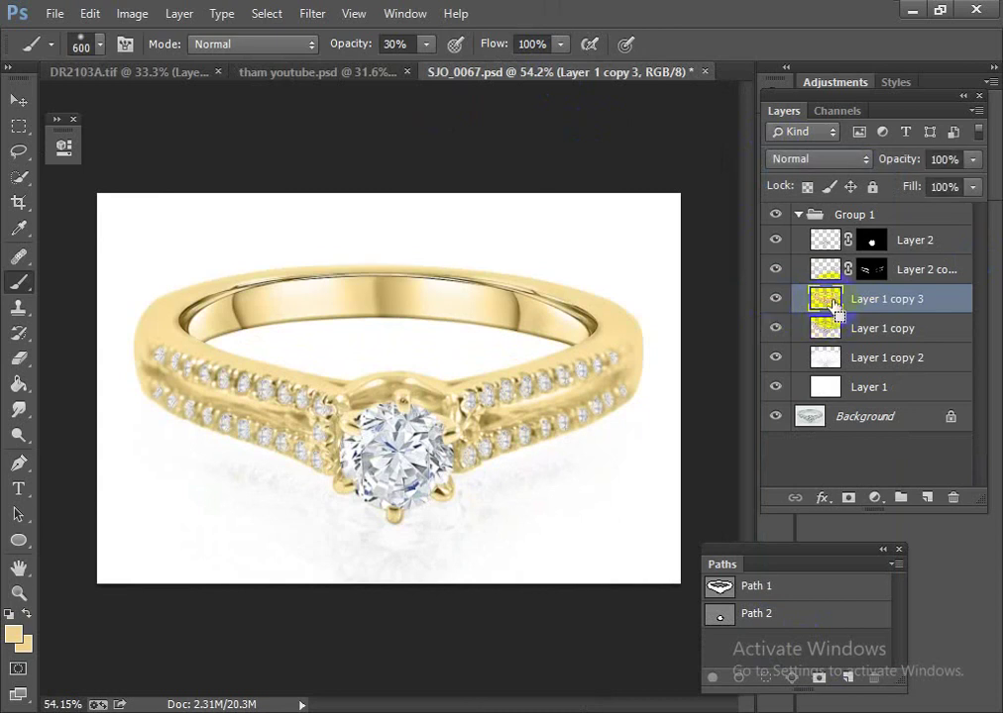
left_click(830, 300, "ctrl")
left_click(873, 497)
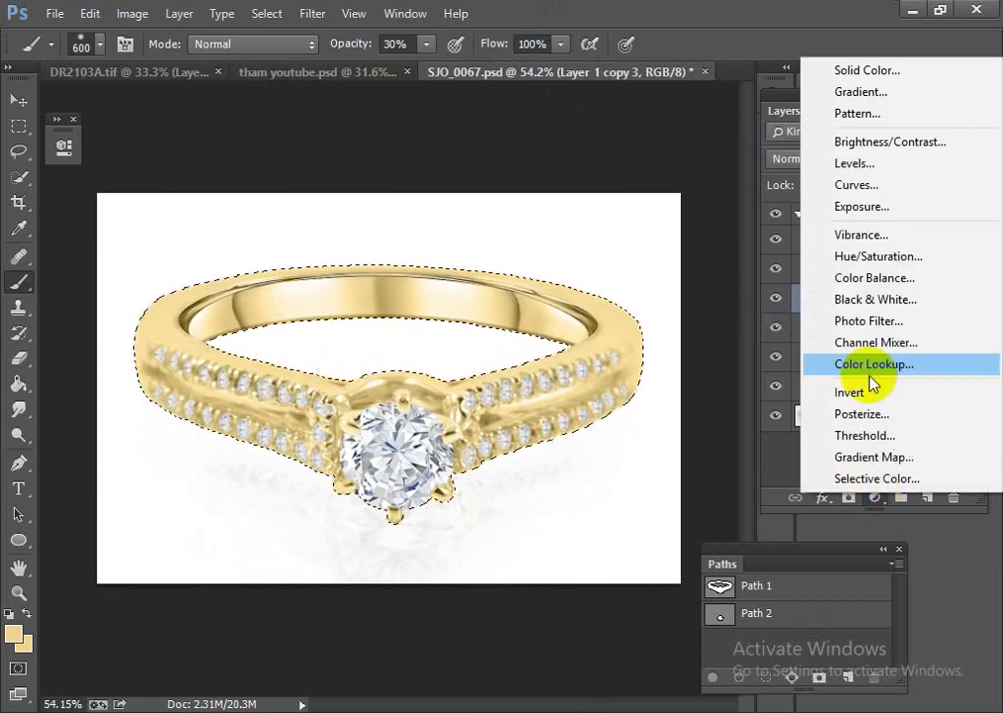
left_click(857, 163)
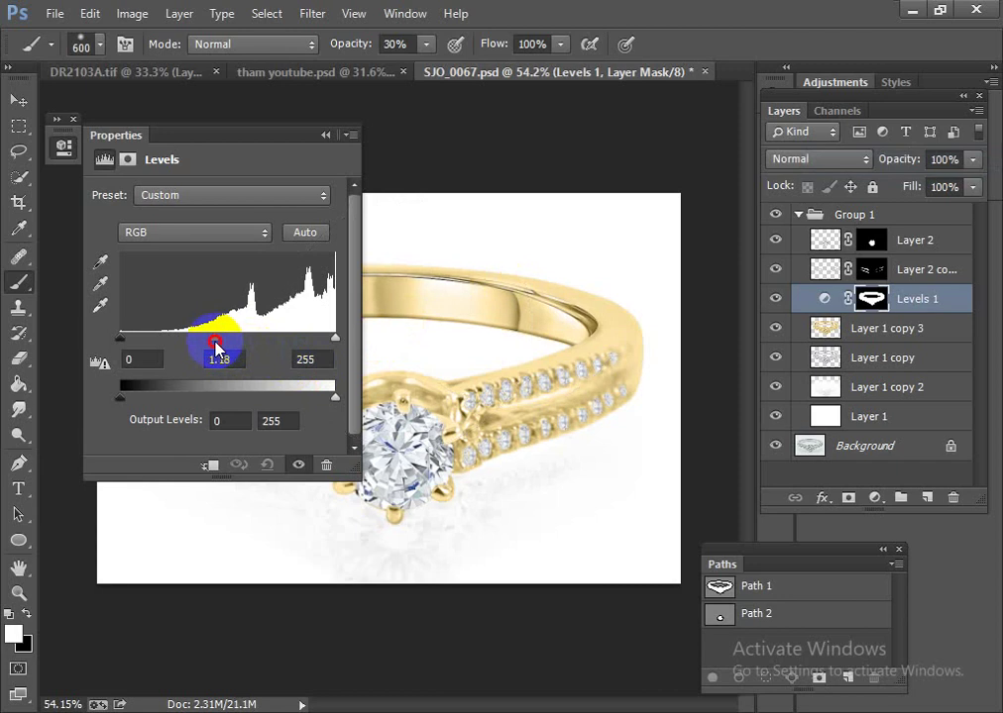
left_click(121, 340)
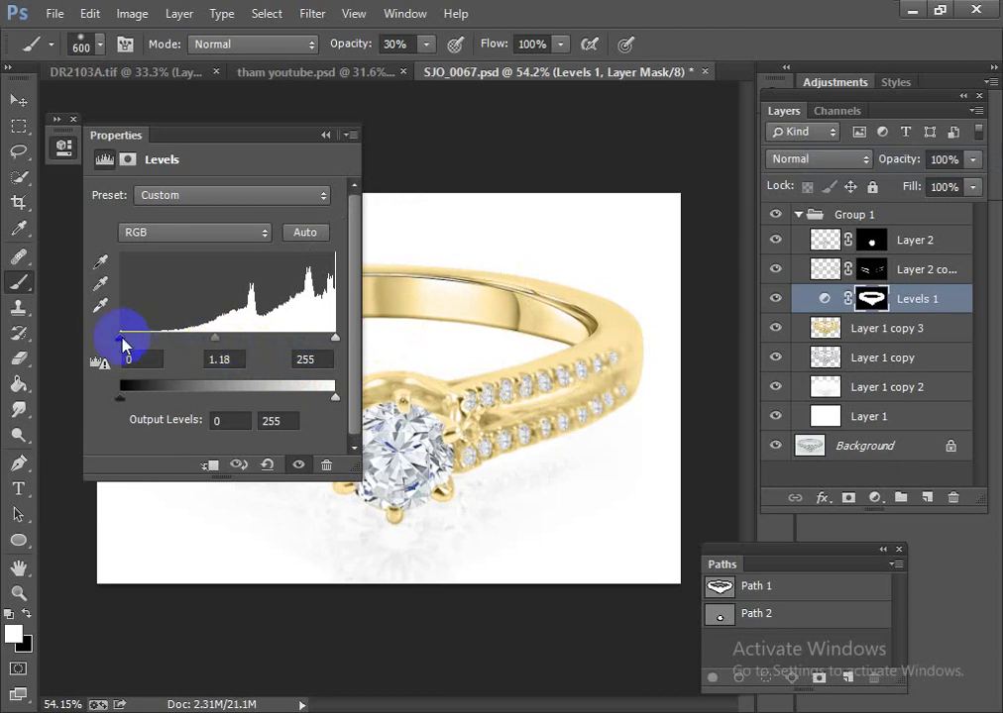
left_click(328, 138)
scroll(377, 330, "down", 1)
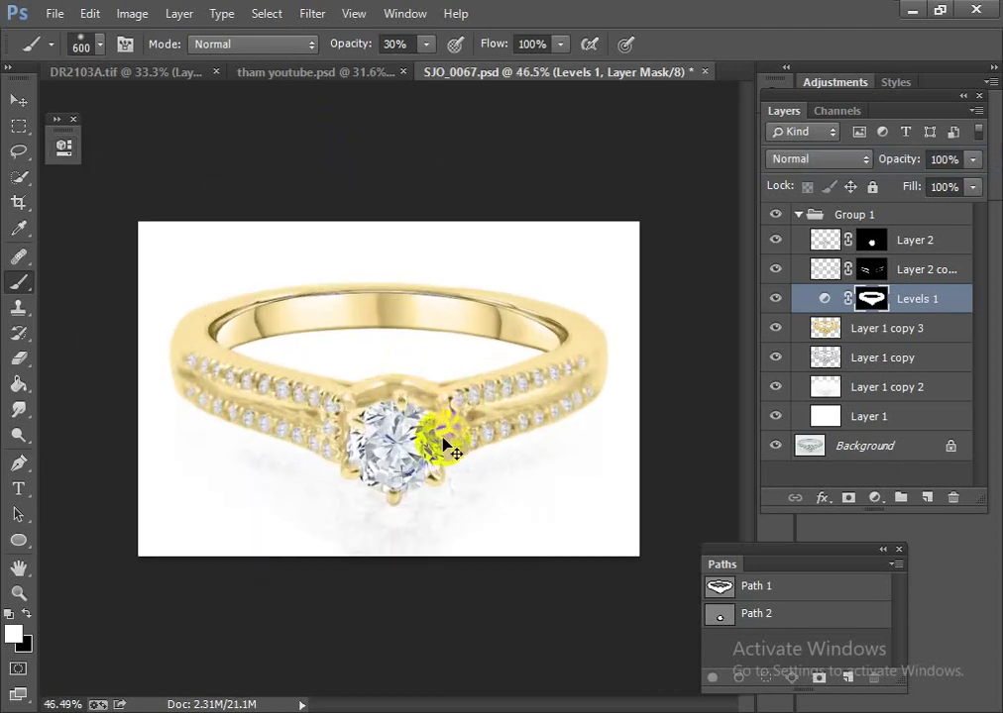
key("Delete")
scroll(459, 456, "down", 1)
scroll(470, 402, "down", 1)
scroll(519, 429, "up", 3)
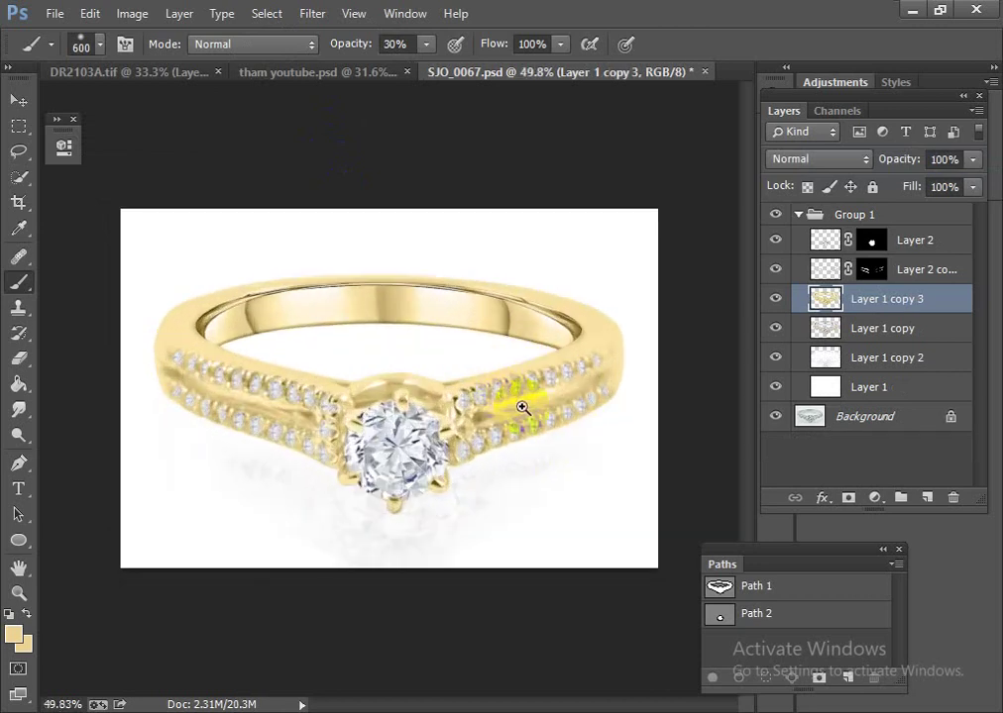
scroll(466, 391, "down", 5)
scroll(465, 392, "up", 4)
left_click(776, 300)
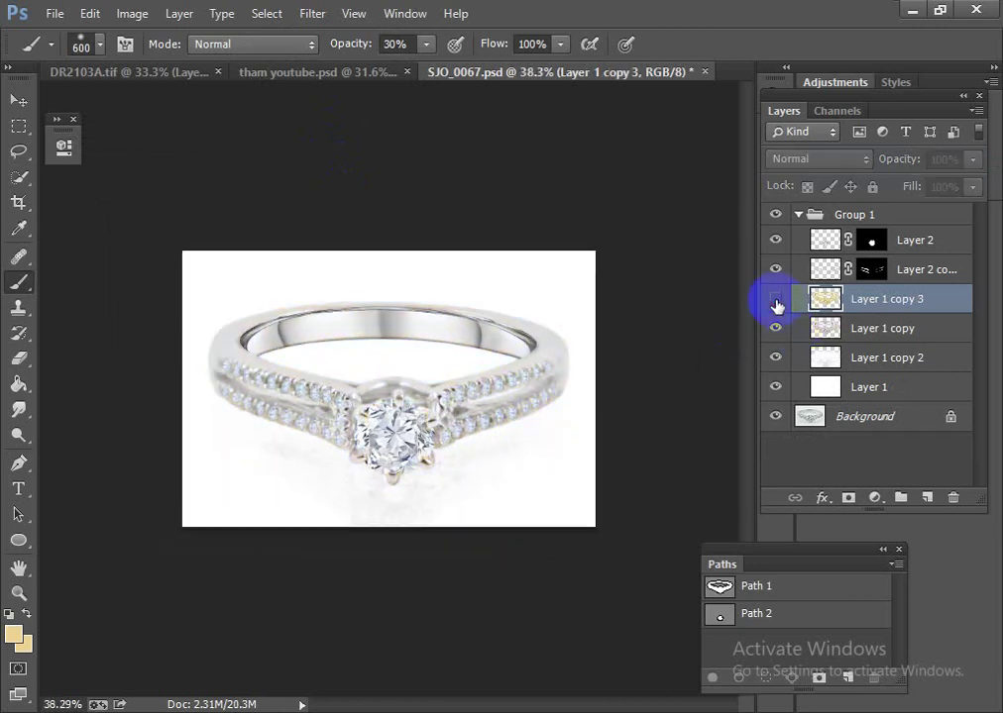
left_click(775, 300)
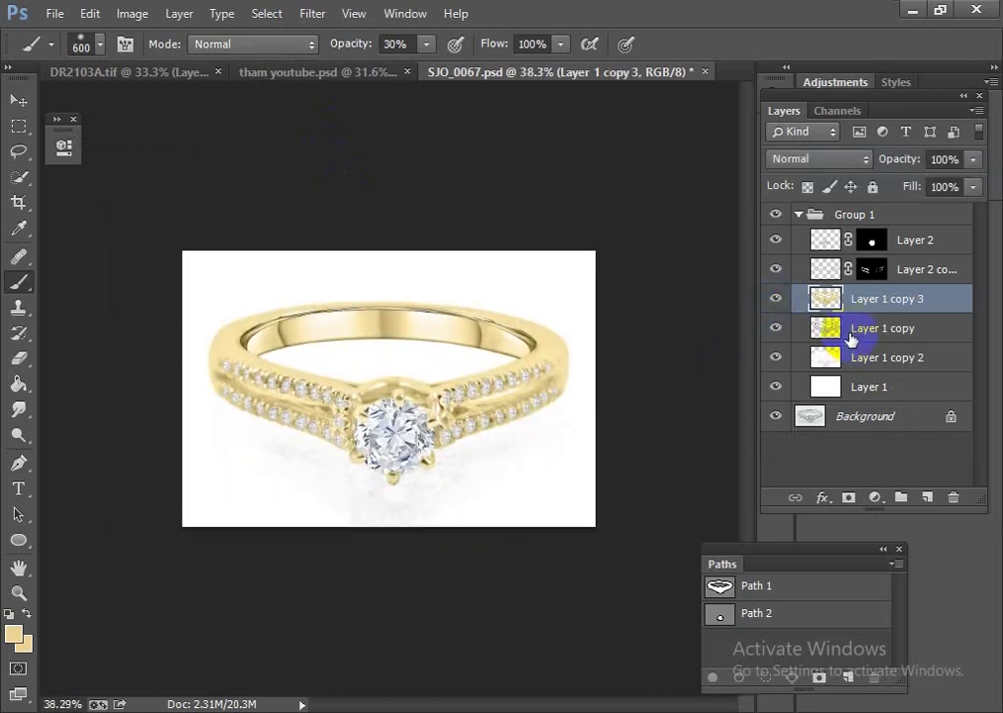
Duplicate the gold ring layer, load its outline on a new layer, and sample peach from DR2103A.tif
key("ctrl+j")
left_click(826, 299, "ctrl")
left_click(926, 498)
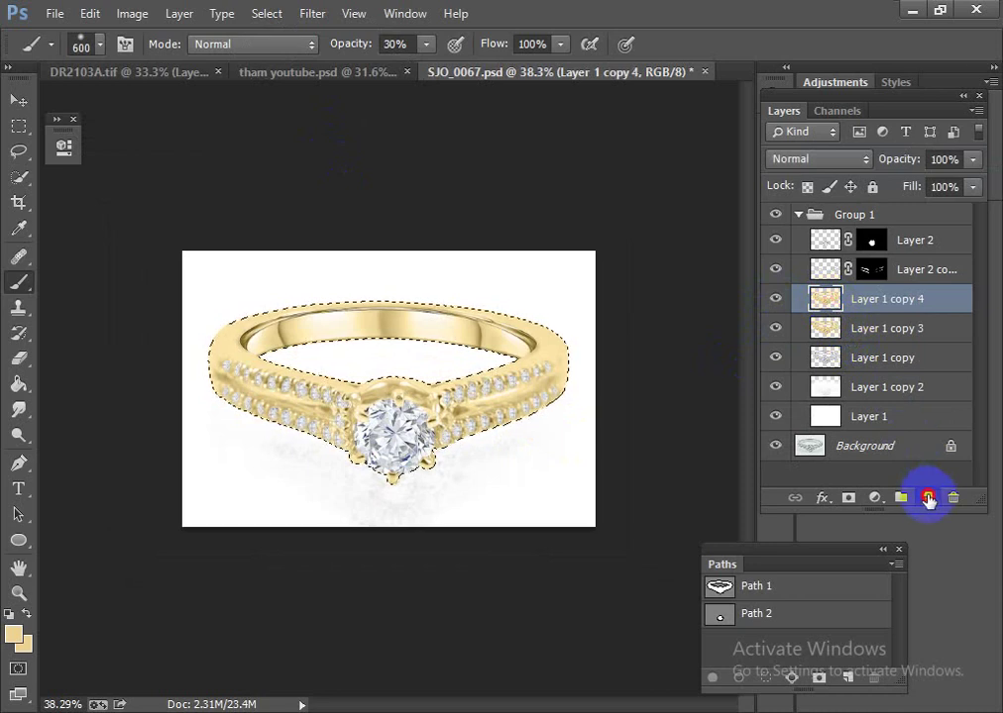
left_click(222, 75)
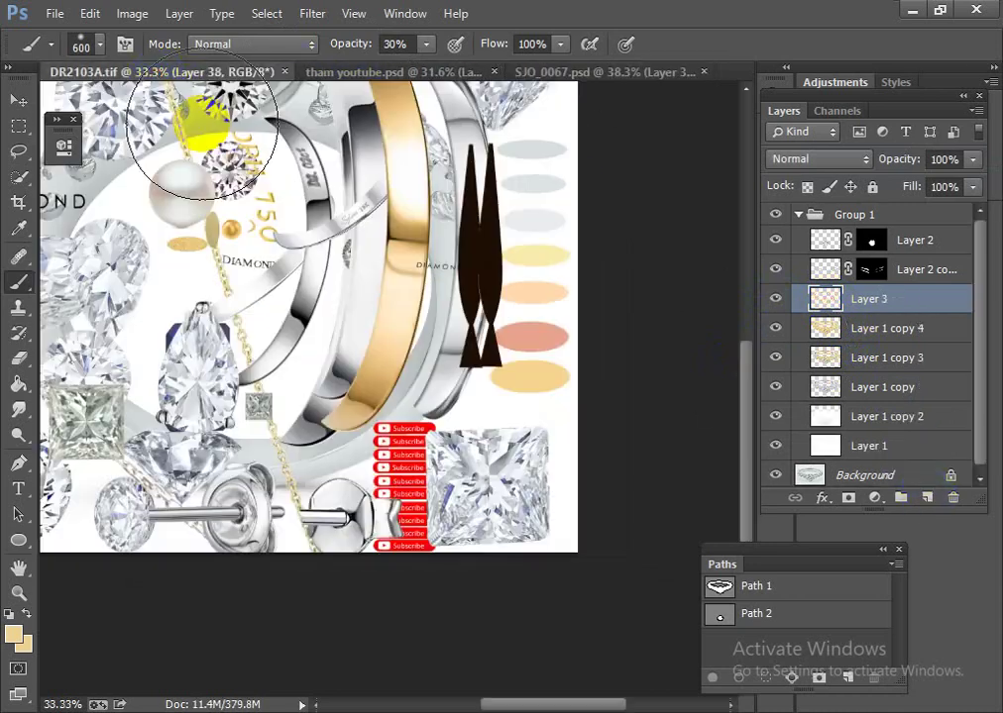
left_click(533, 343, "alt")
left_click(527, 341, "alt")
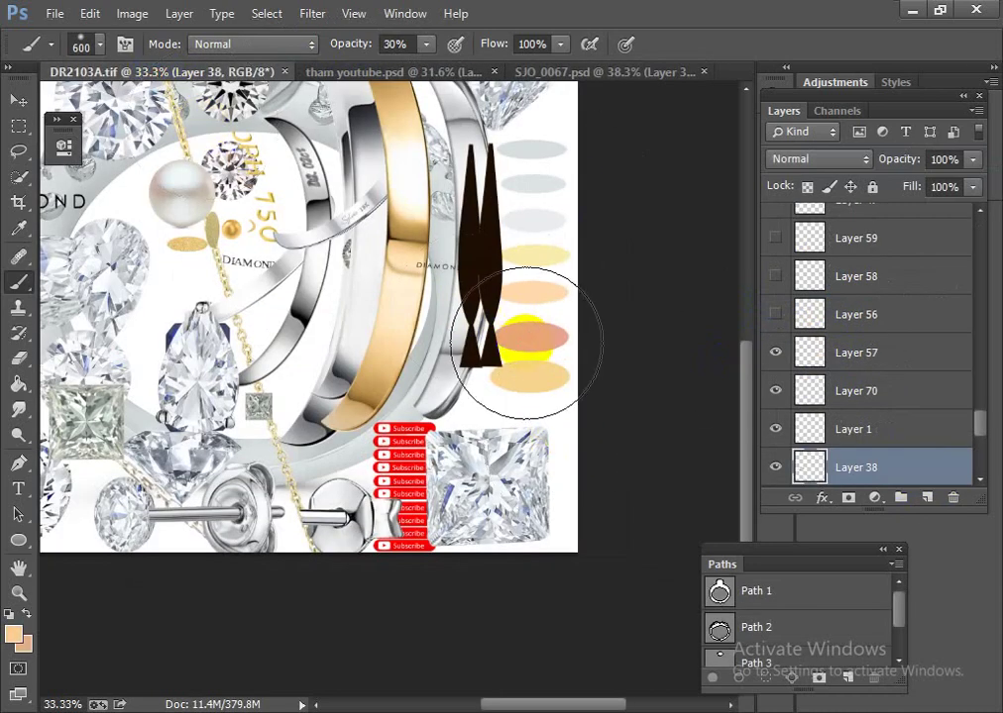
Fill the ring selection on Layer 3 with the peach colour in Color blend mode
left_click(594, 72)
key("alt+BackSpace")
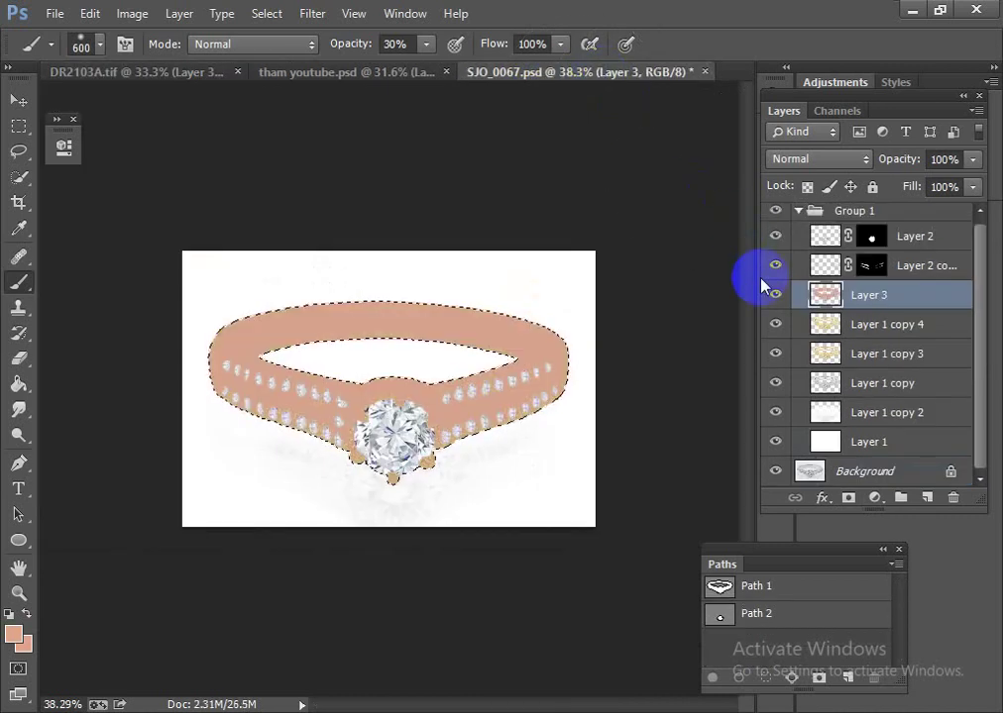
left_click(843, 160)
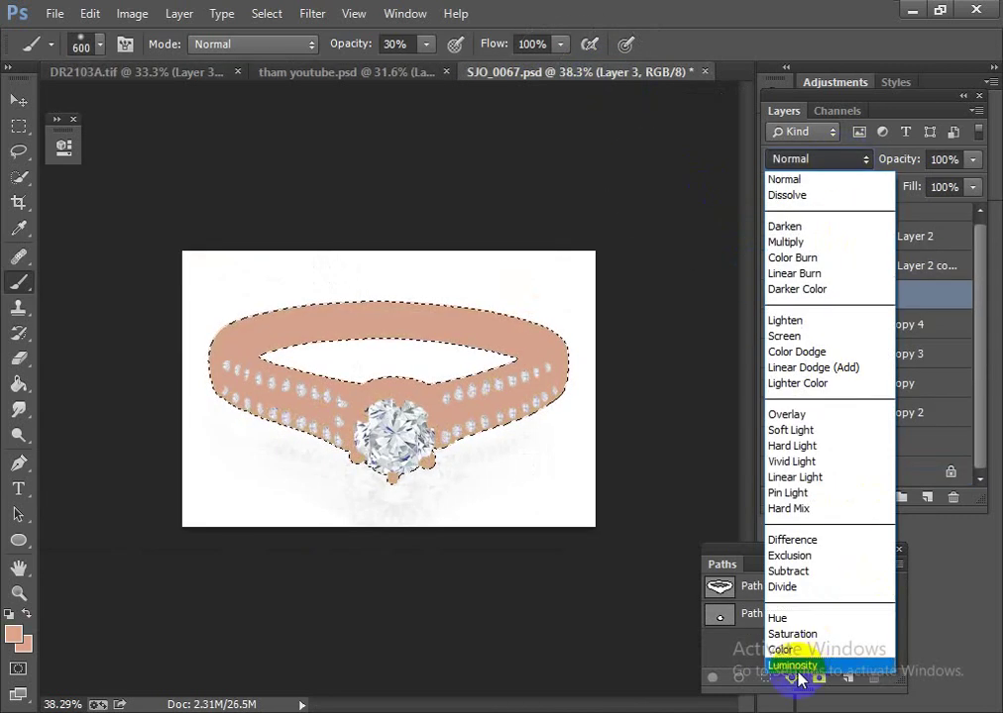
left_click(844, 650)
scroll(425, 354, "down", 3)
scroll(436, 392, "up", 3)
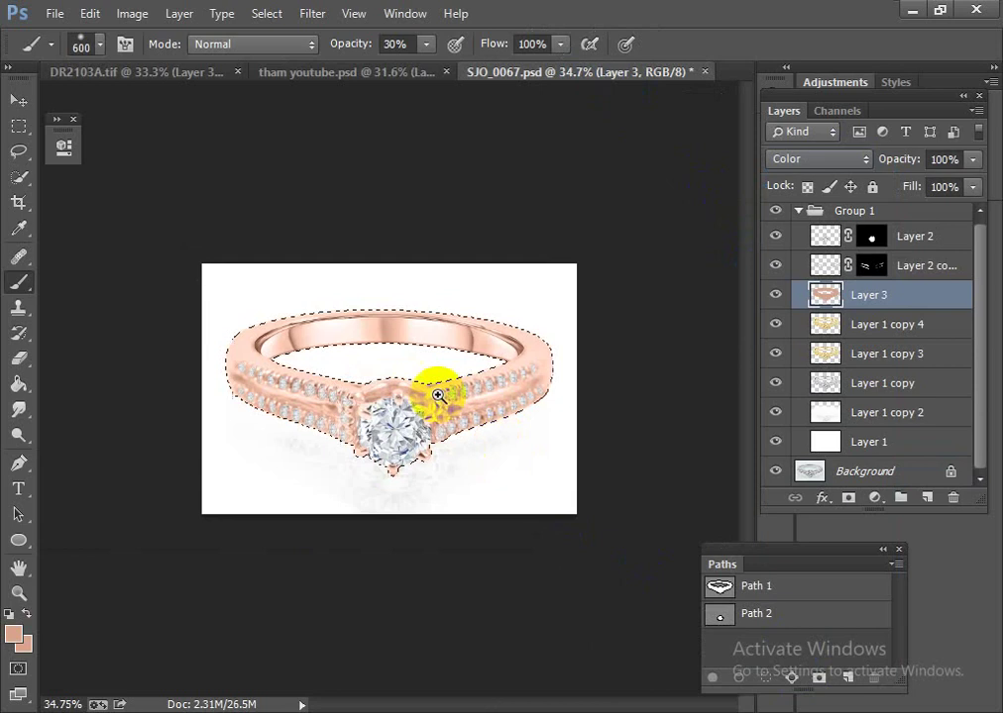
scroll(436, 391, "up", 3)
Merge the peach layer into Layer 1 copy 4 and toggle it to compare rose gold with gold
key("ctrl+e")
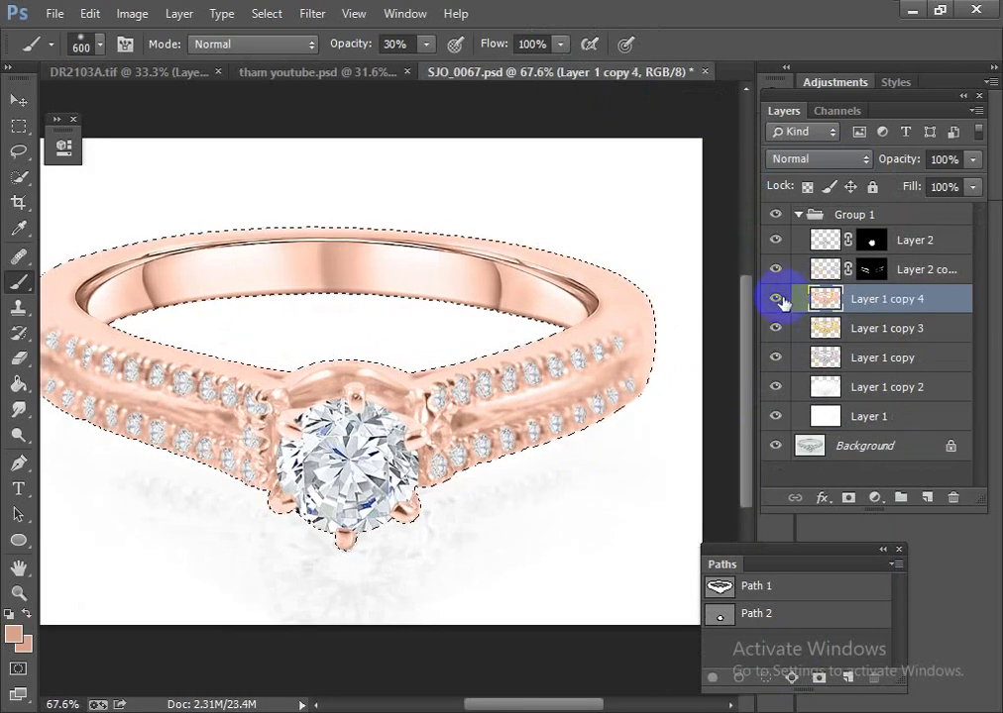
left_click(776, 299)
left_click(775, 299)
left_click(775, 299)
left_click(776, 299)
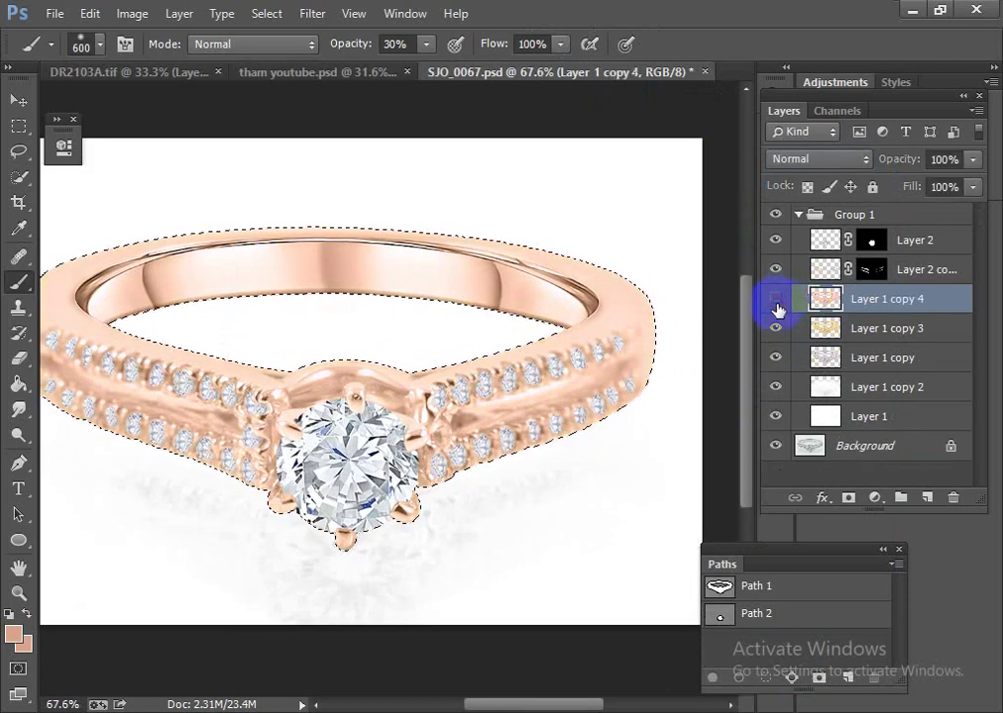
left_click(776, 300)
left_click(776, 303)
left_click(777, 303)
left_click(777, 305)
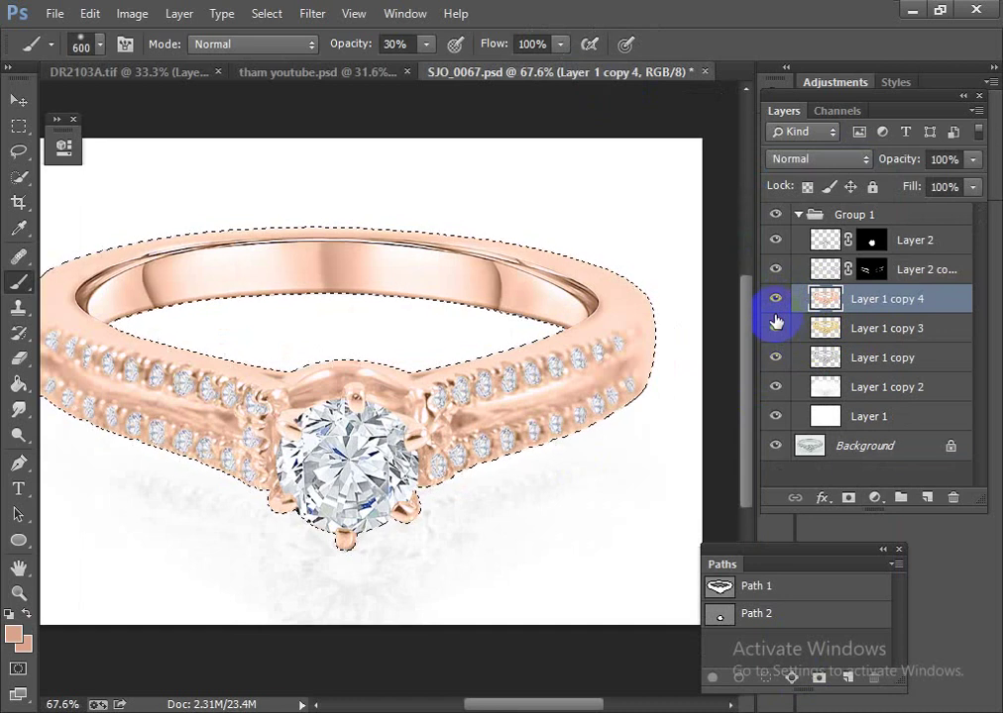
Hide Layer 1 copy 4 and Layer 1 copy 3 to show silver, then zoom out
left_click(776, 315)
left_click(776, 328)
left_click(775, 329)
left_click(776, 329)
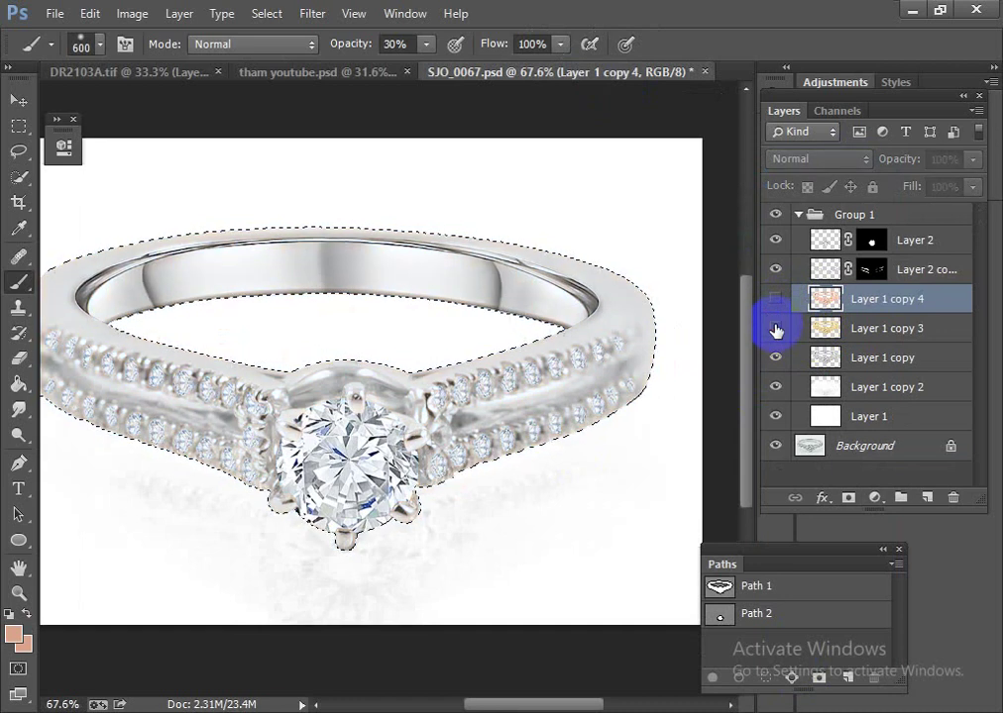
left_click(776, 330)
left_click(776, 330)
mouse_move(434, 428)
left_mouse_down()
mouse_move(425, 393)
mouse_move(492, 418)
left_mouse_up()
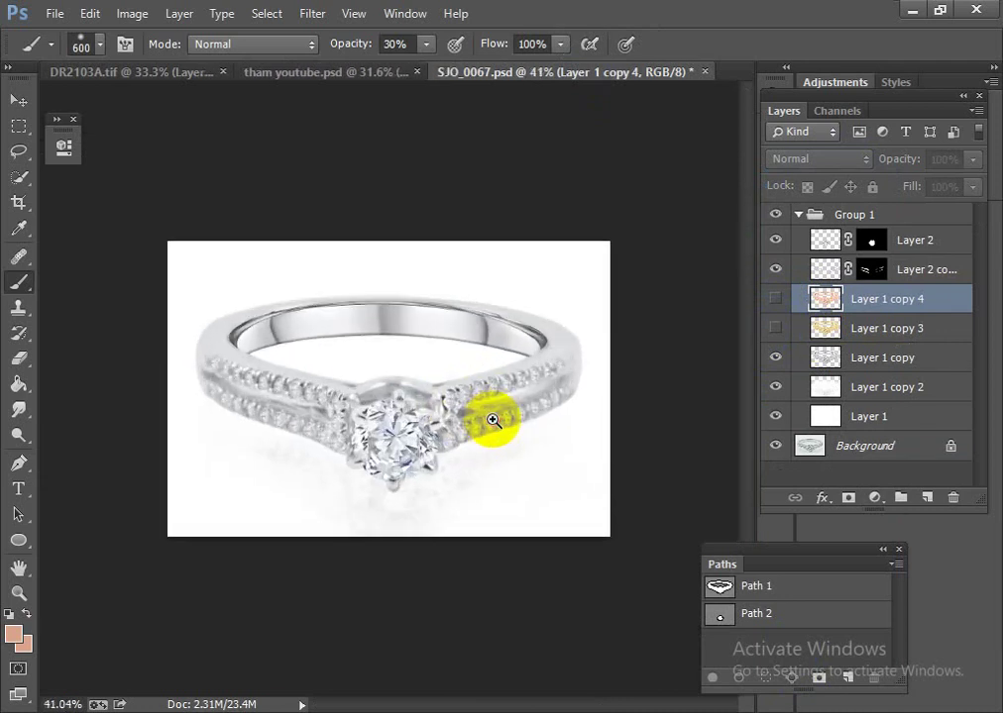
Toggle the retouch group repeatedly to compare the white-background ring with the original photo
left_click(771, 446, "alt")
left_click(772, 446, "alt")
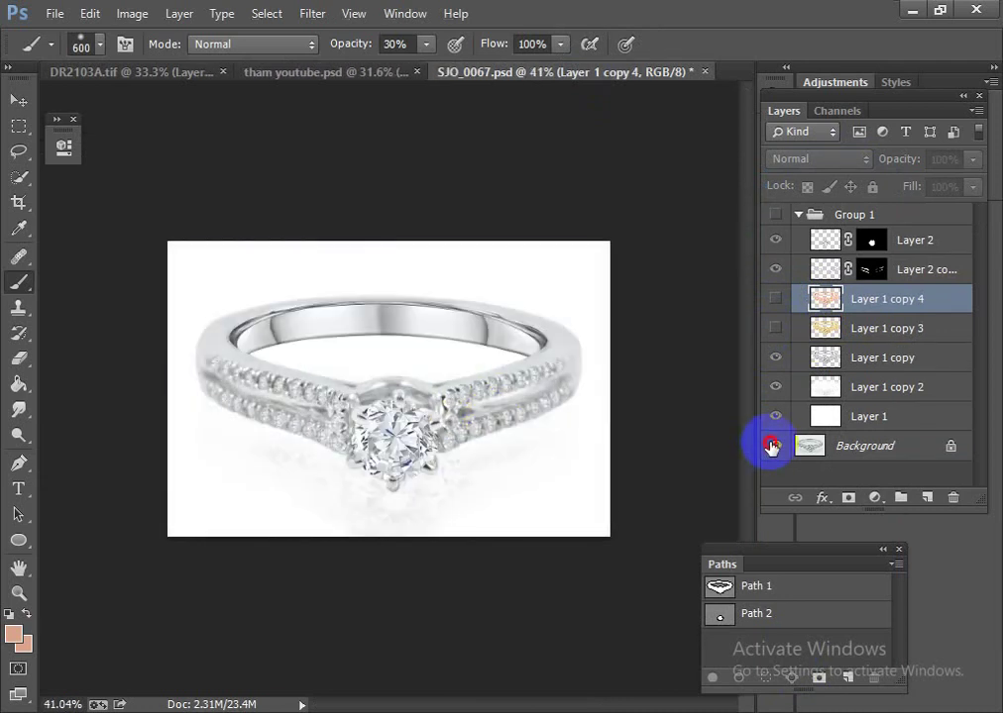
left_click(772, 446, "alt")
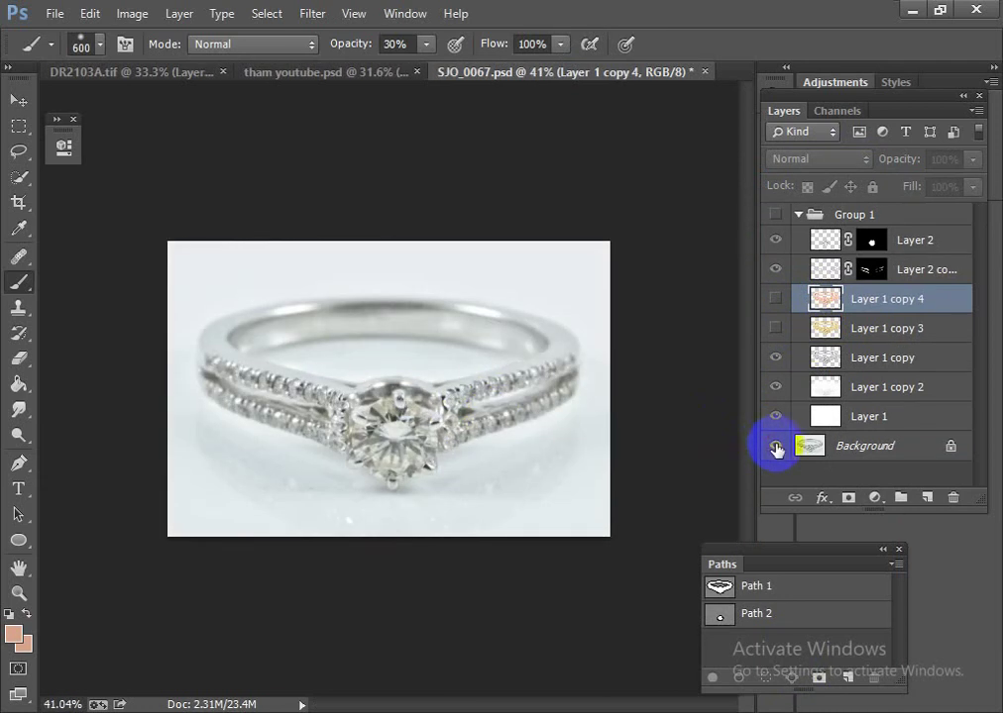
left_click(776, 447, "alt")
left_click(776, 447, "alt")
left_click(776, 447, "alt")
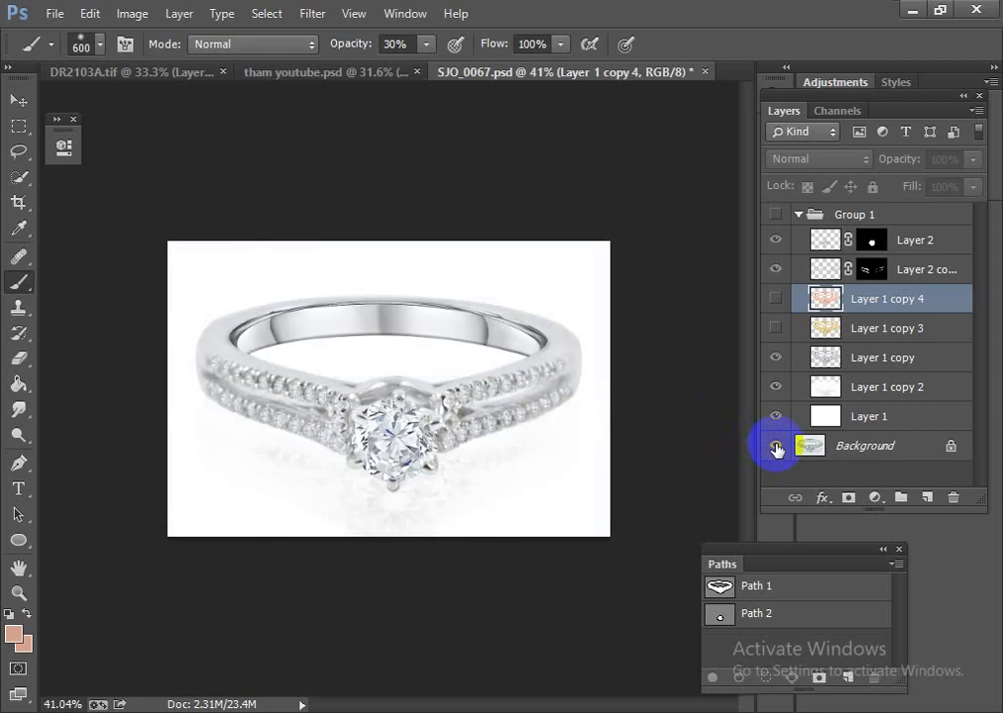
left_click(776, 447, "alt")
left_click(776, 447, "alt")
left_click(776, 446, "alt")
left_click(776, 447, "alt")
left_click(775, 446, "alt")
left_click(776, 447, "alt")
left_click(776, 447, "alt")
left_click(776, 447, "alt")
left_click(776, 447, "alt")
left_click(776, 446, "alt")
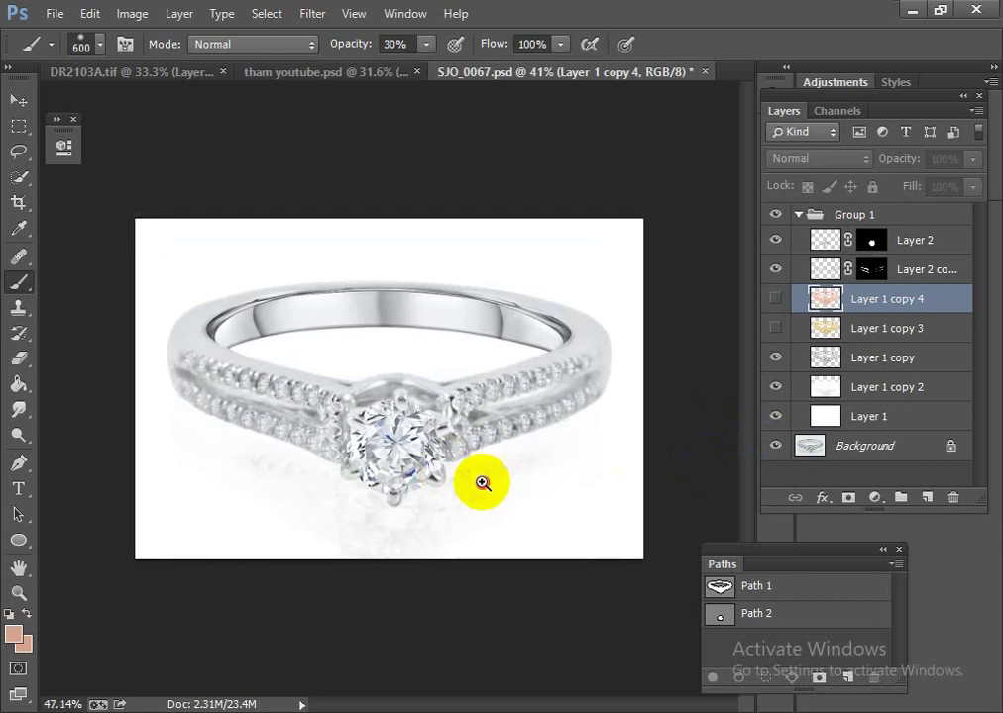
mouse_move(482, 484)
left_mouse_down()
mouse_move(521, 503)
mouse_move(448, 464)
mouse_move(391, 452)
mouse_move(459, 477)
mouse_move(576, 475)
mouse_move(710, 445)
left_mouse_up()
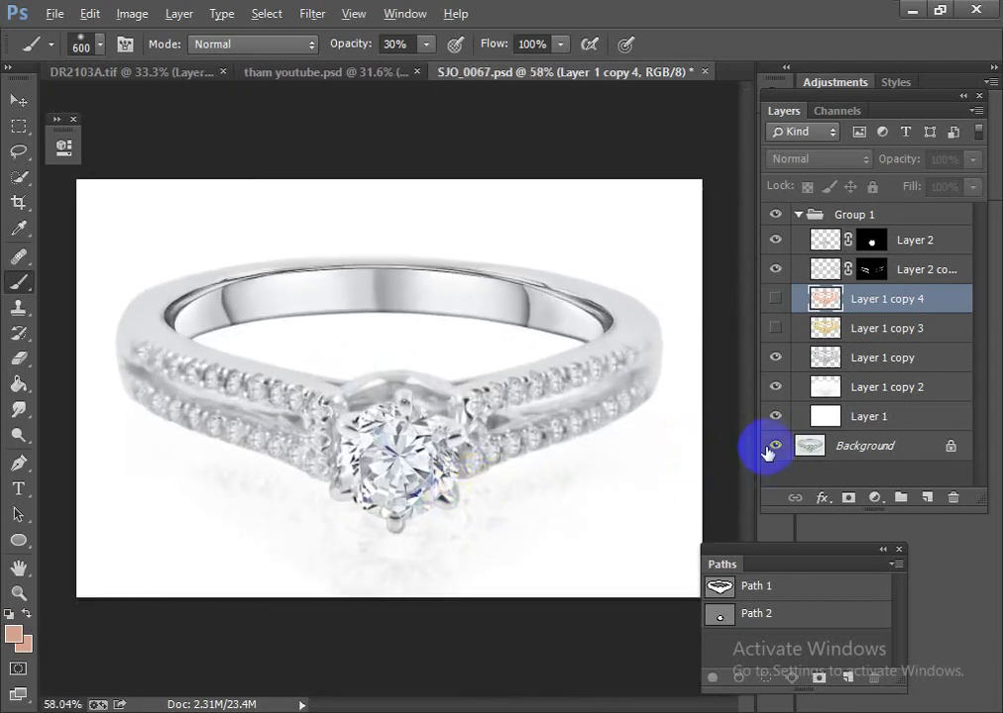
Make the rose-gold layer visible again, briefly comparing it with the yellow-gold version
left_click(774, 448, "alt")
left_click(773, 448, "alt")
mouse_move(425, 520)
left_mouse_down()
mouse_move(381, 448)
mouse_move(470, 441)
mouse_move(441, 443)
mouse_move(446, 459)
left_mouse_up()
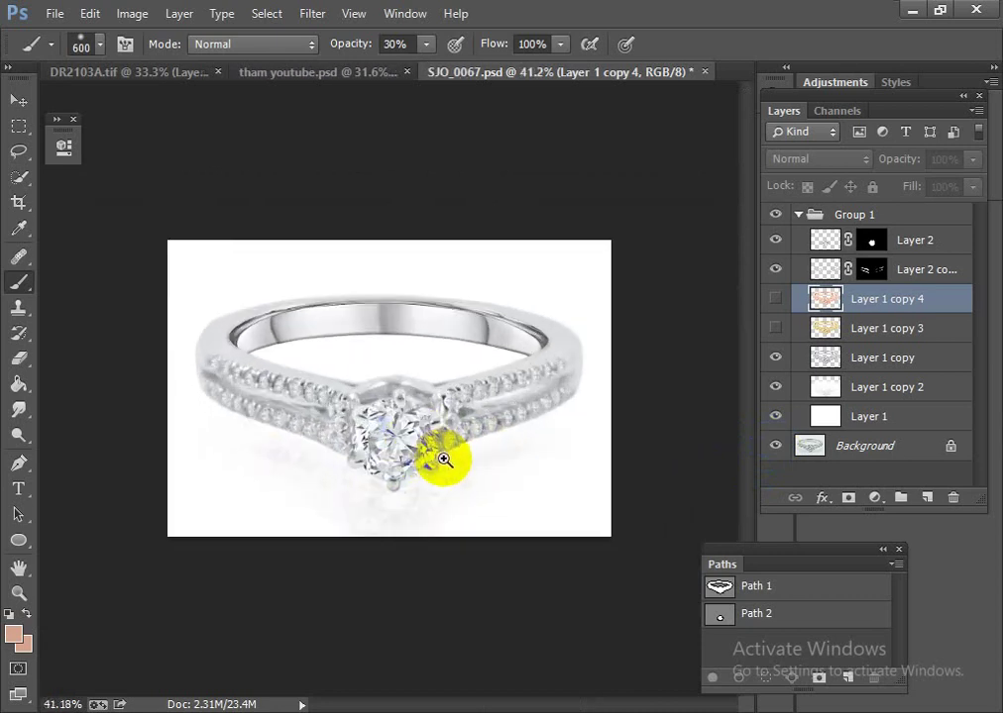
left_click(776, 300)
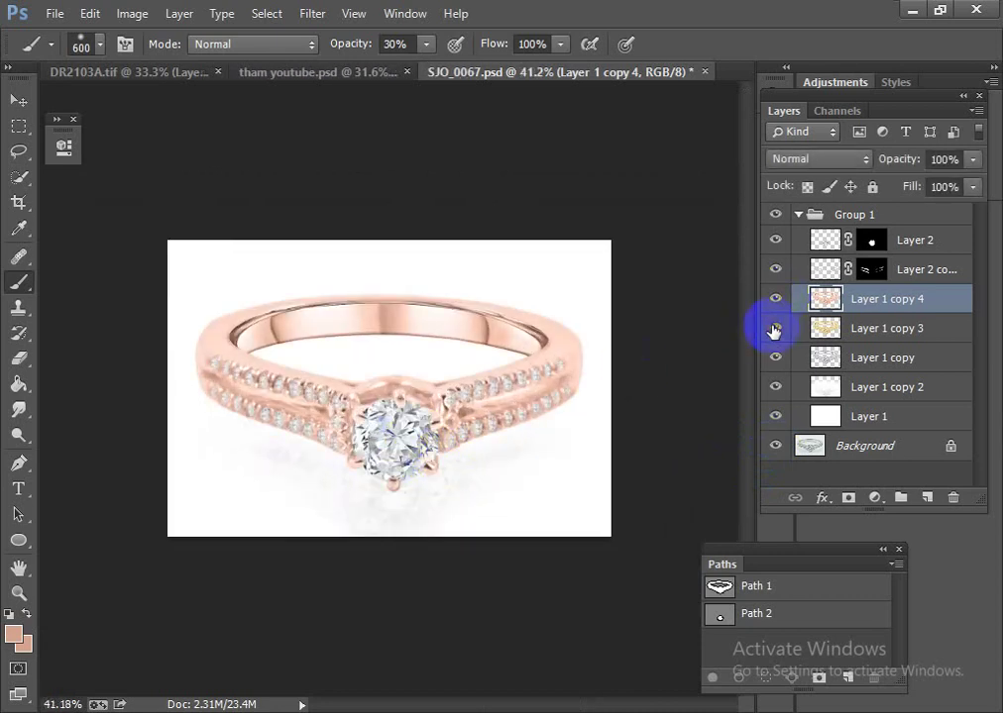
left_click(775, 308)
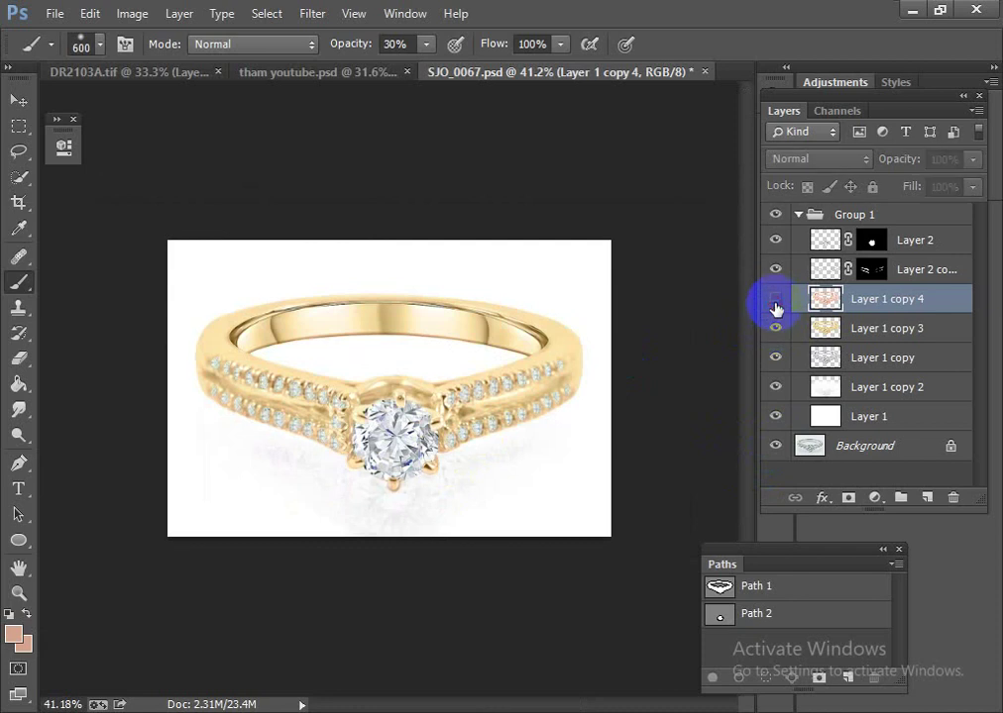
left_click(775, 308)
mouse_move(416, 396)
left_mouse_down()
mouse_move(365, 398)
mouse_move(750, 451)
left_mouse_up()
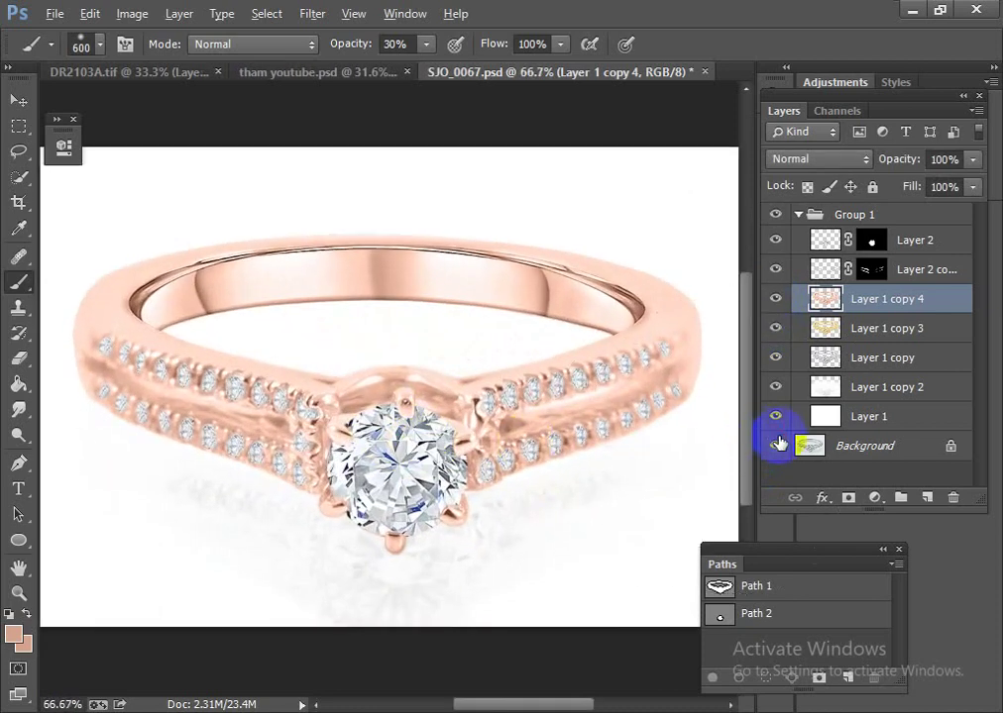
Flip the rose-gold retouch against the original photo, ending with the retouch visible
left_click(777, 445, "alt")
left_click(777, 445, "alt")
left_click(777, 445, "alt")
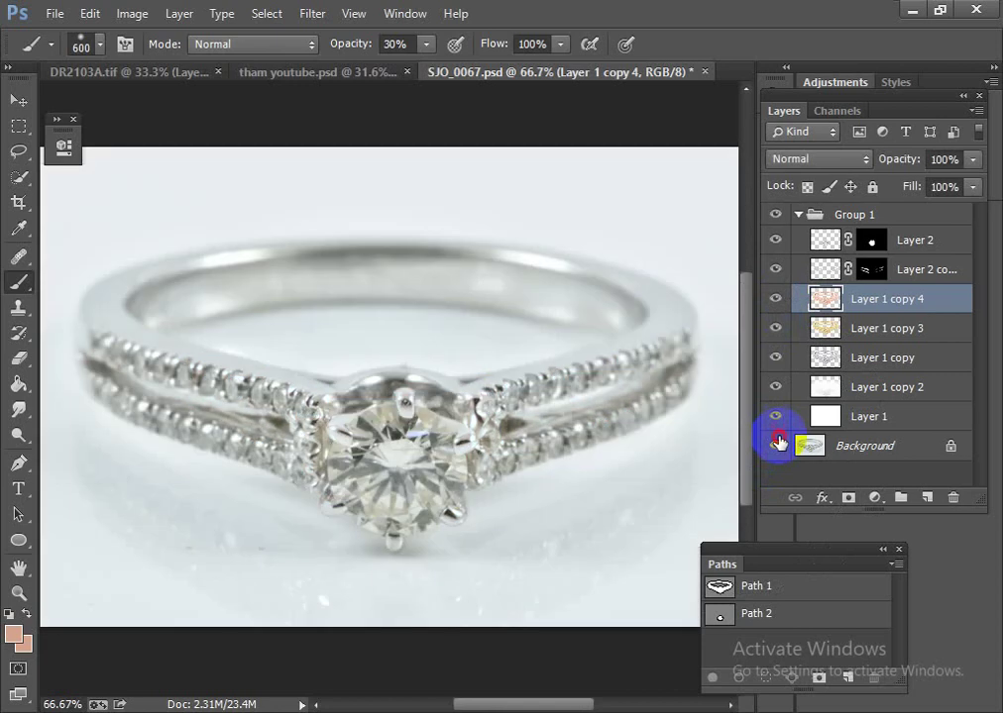
left_click(777, 445, "alt")
left_click(776, 444, "alt")
left_click(776, 444, "alt")
left_click(777, 445, "alt")
left_click(777, 445, "alt")
left_click(777, 444, "alt")
left_click(777, 445, "alt")
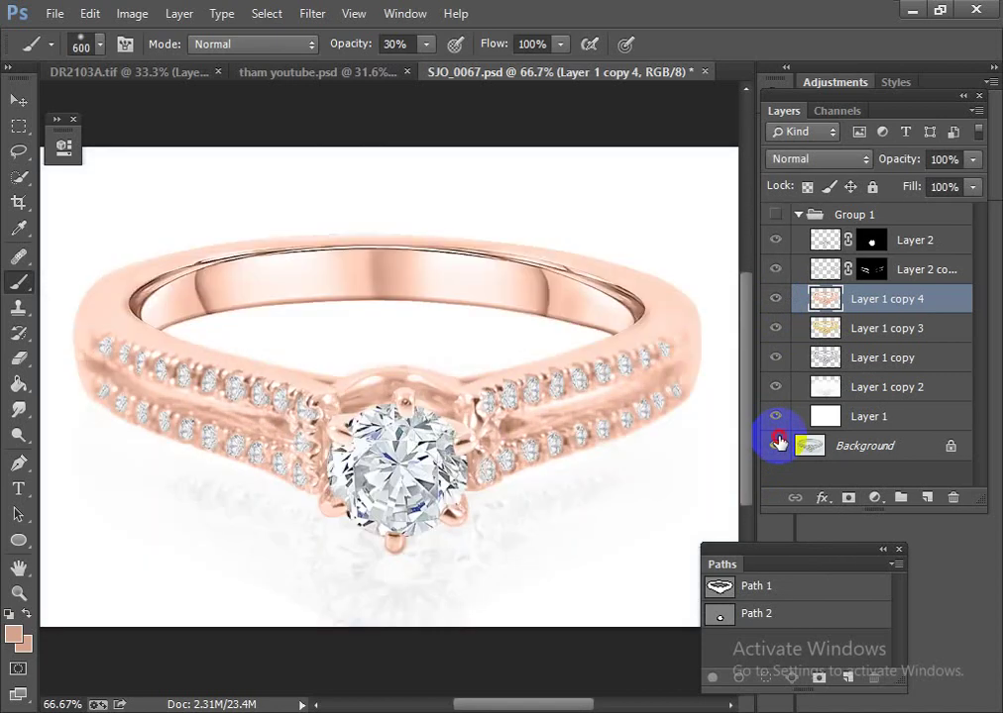
left_click(776, 444, "alt")
left_click(777, 445, "alt")
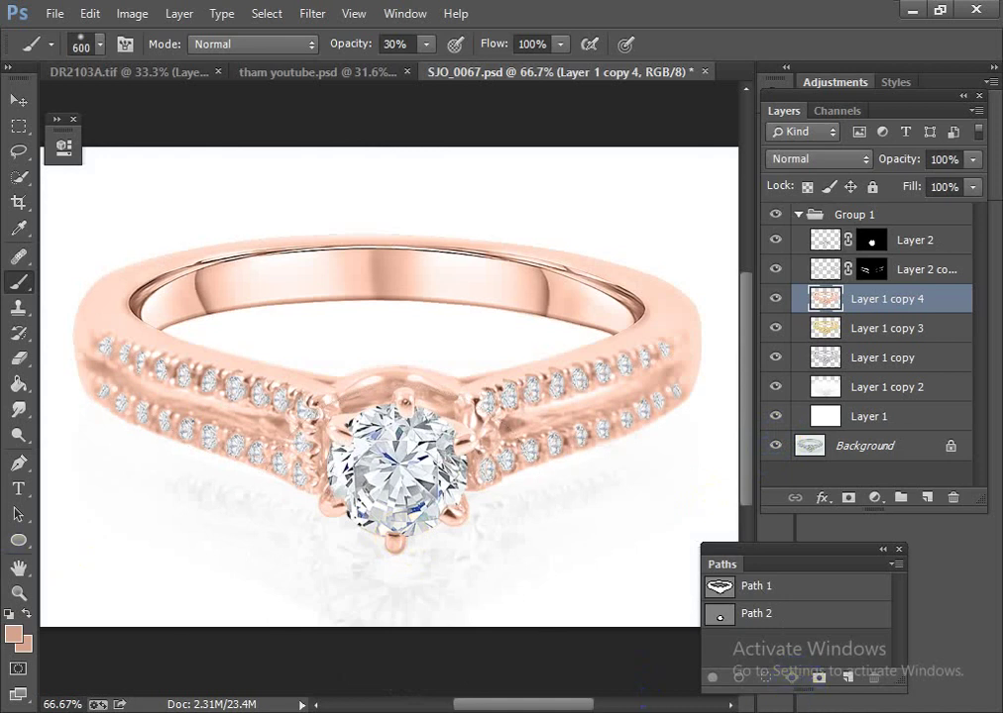